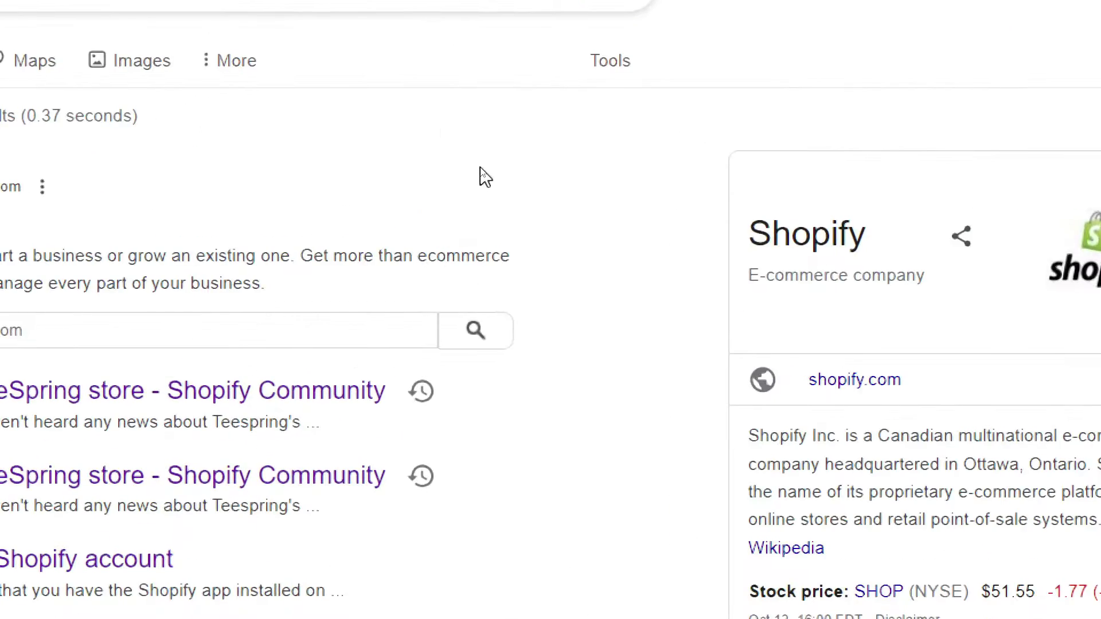
Open shopify.com from the Google results for 'shopify'
click(307, 218)
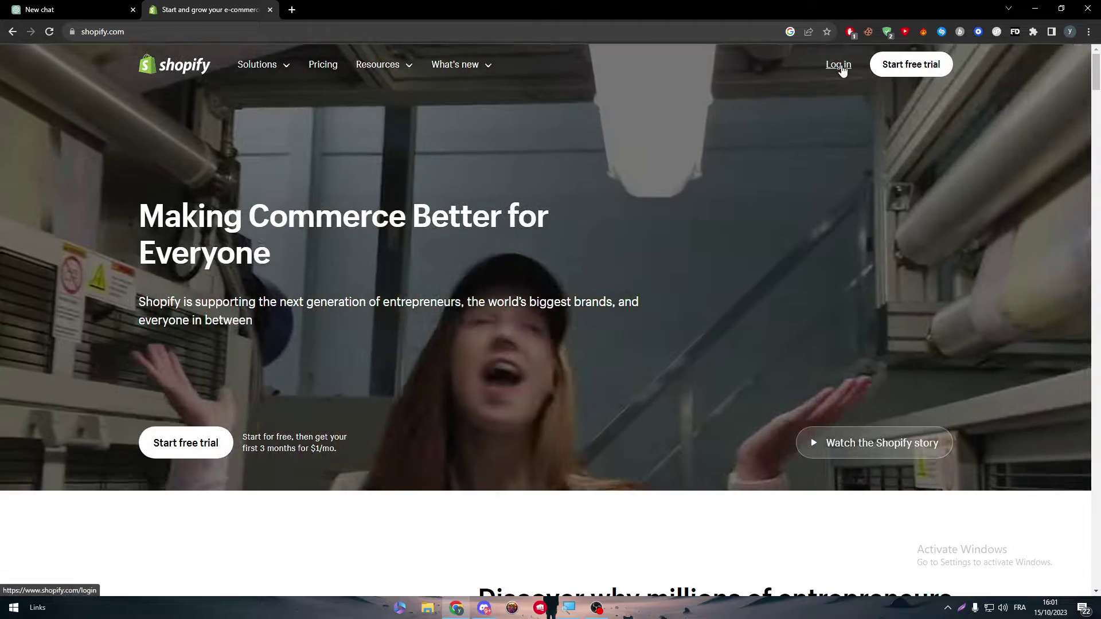
Log in to Shopify and start a new store, skipping onboarding and keeping Morocco as location
click(839, 65)
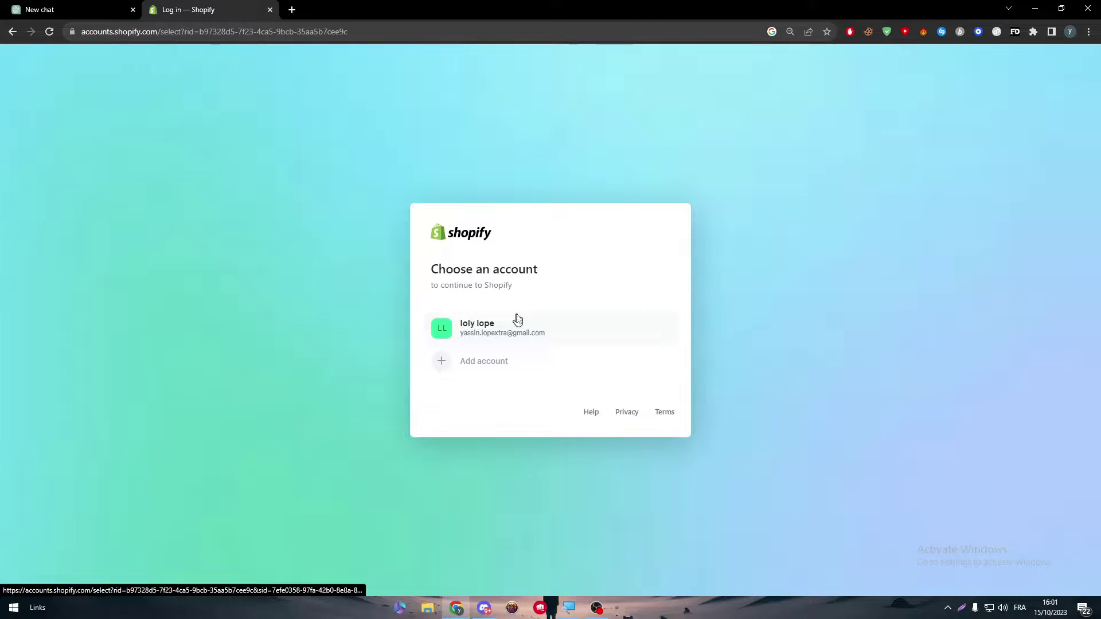
click(516, 324)
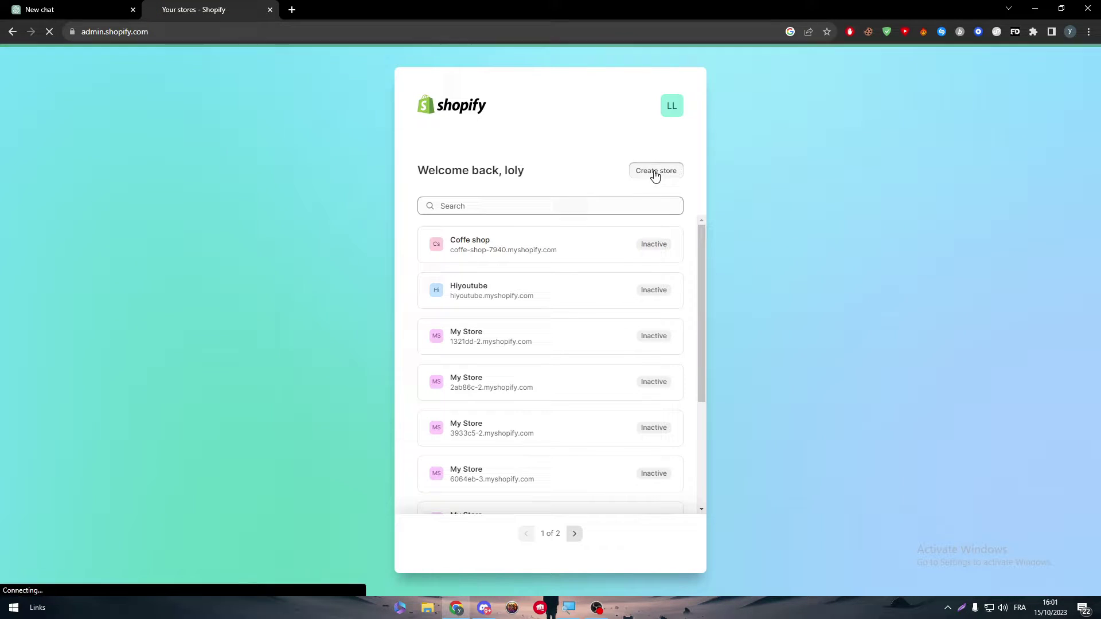
click(655, 170)
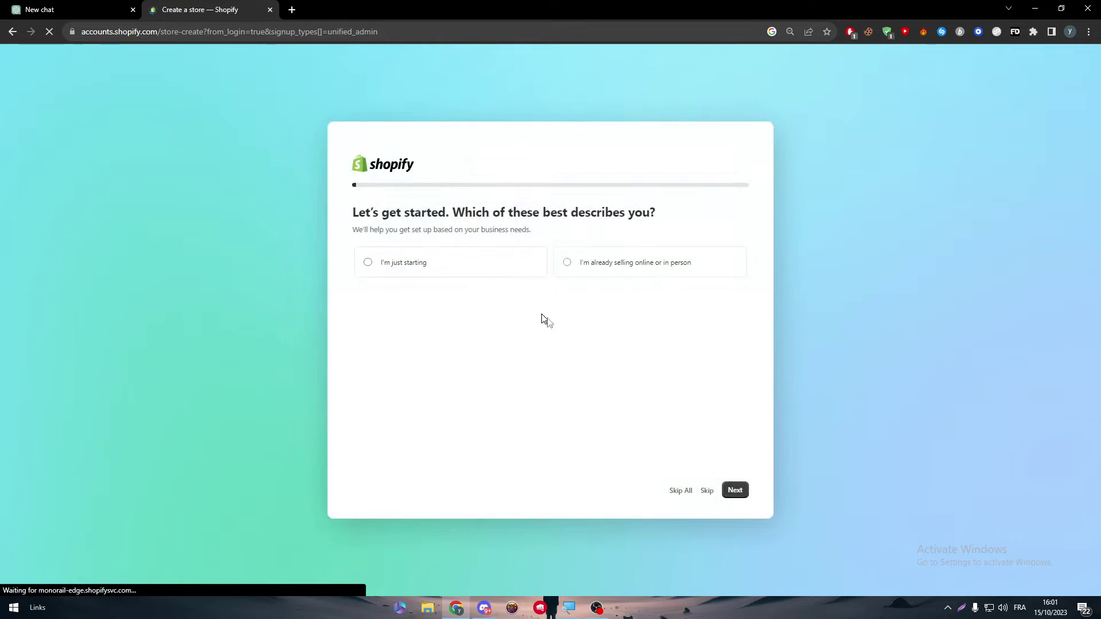
click(680, 489)
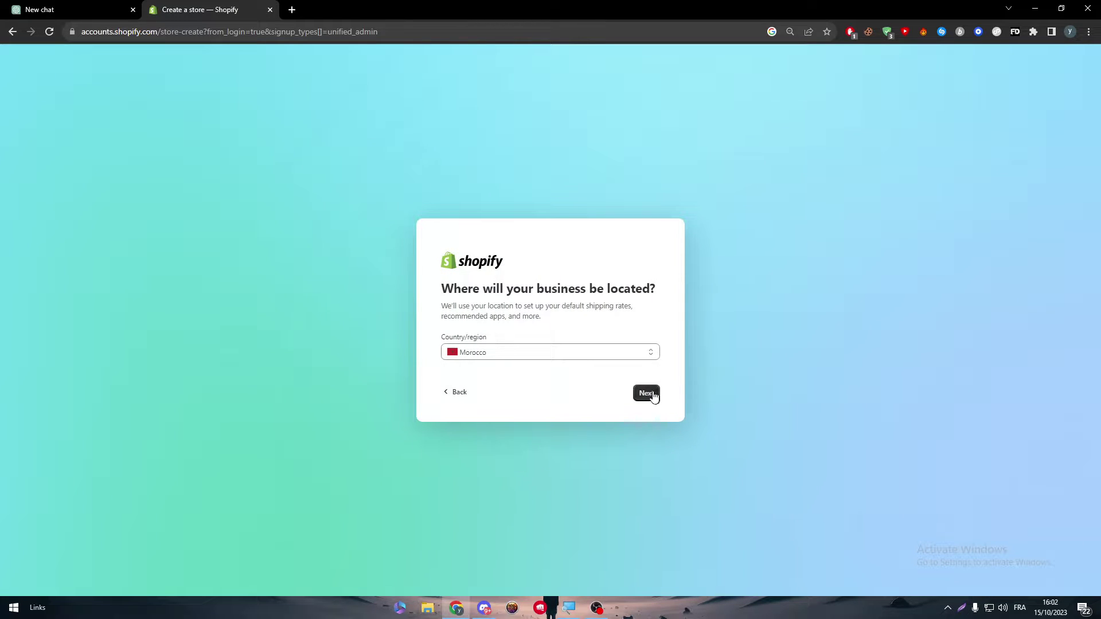
click(652, 394)
click(656, 395)
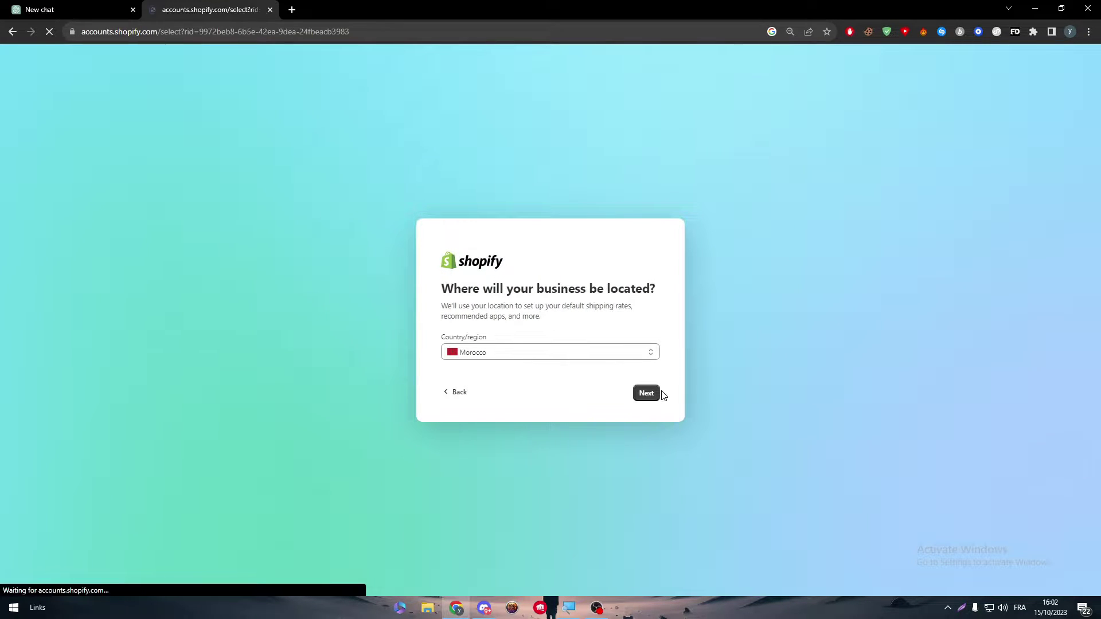
click(503, 334)
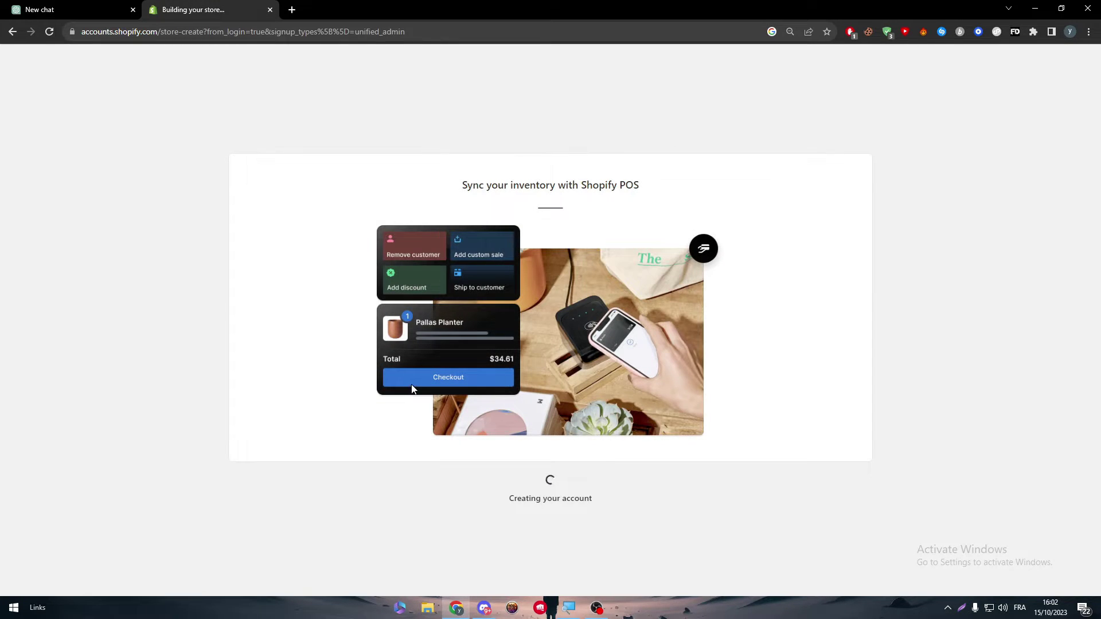
Search Google for 'transferwise' in a new tab and open the wise.com result
click(293, 9)
text(tra)
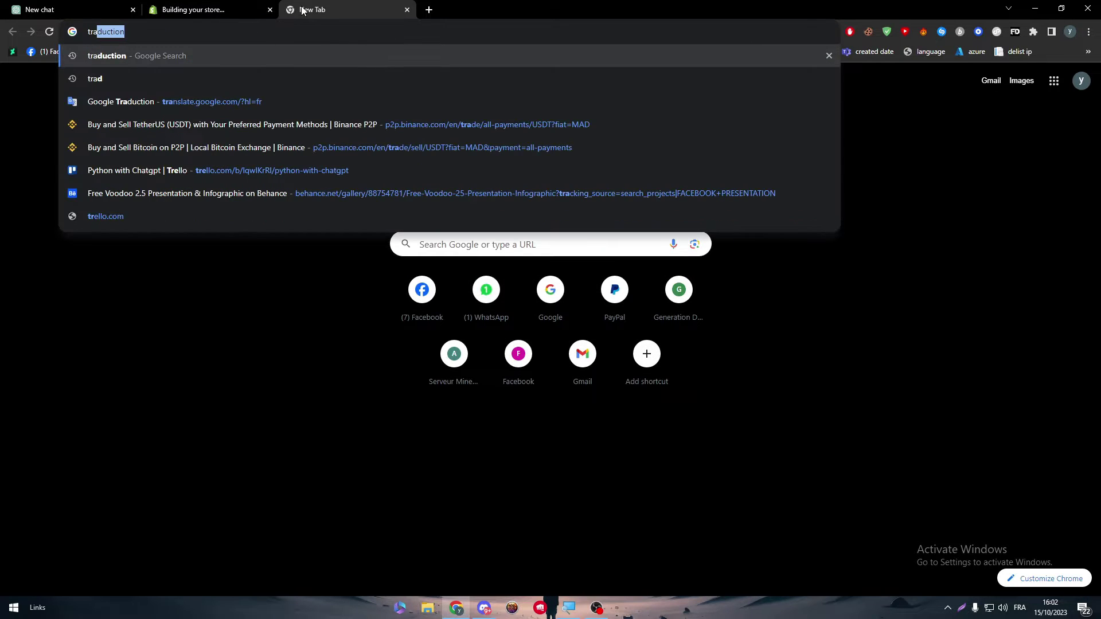
text(nsferwise)
key(Return)
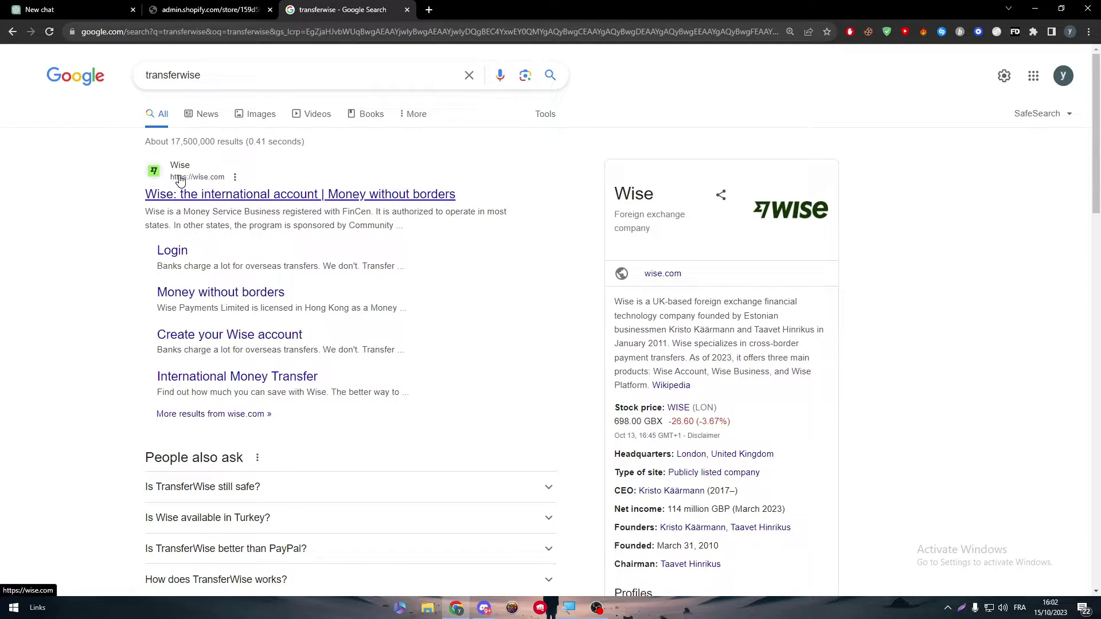
drag(1096, 157, 1070, 139)
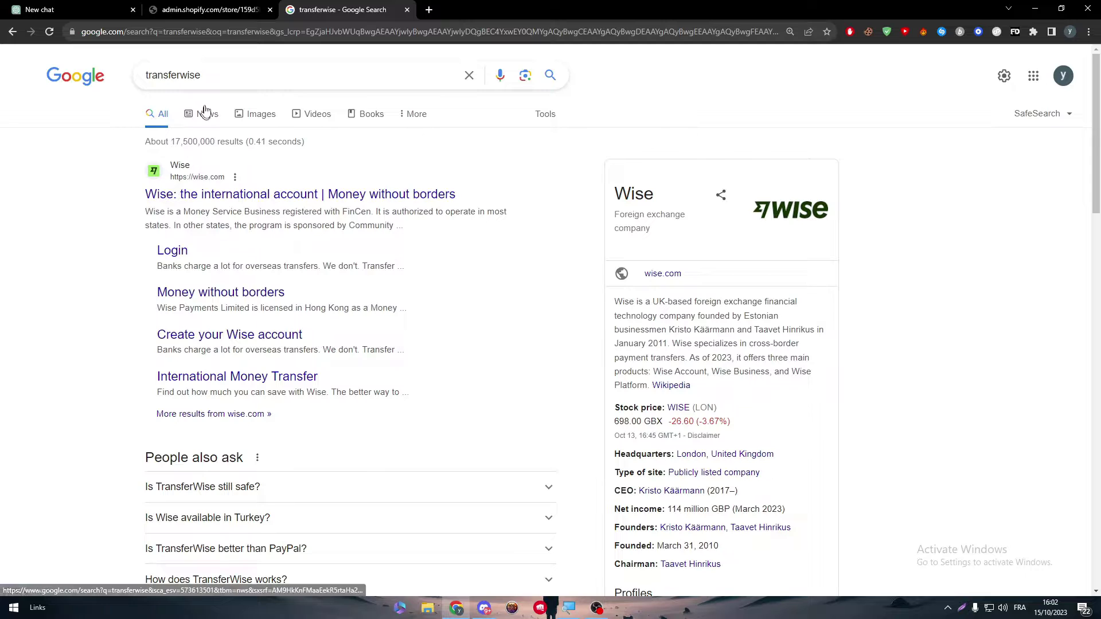
click(240, 117)
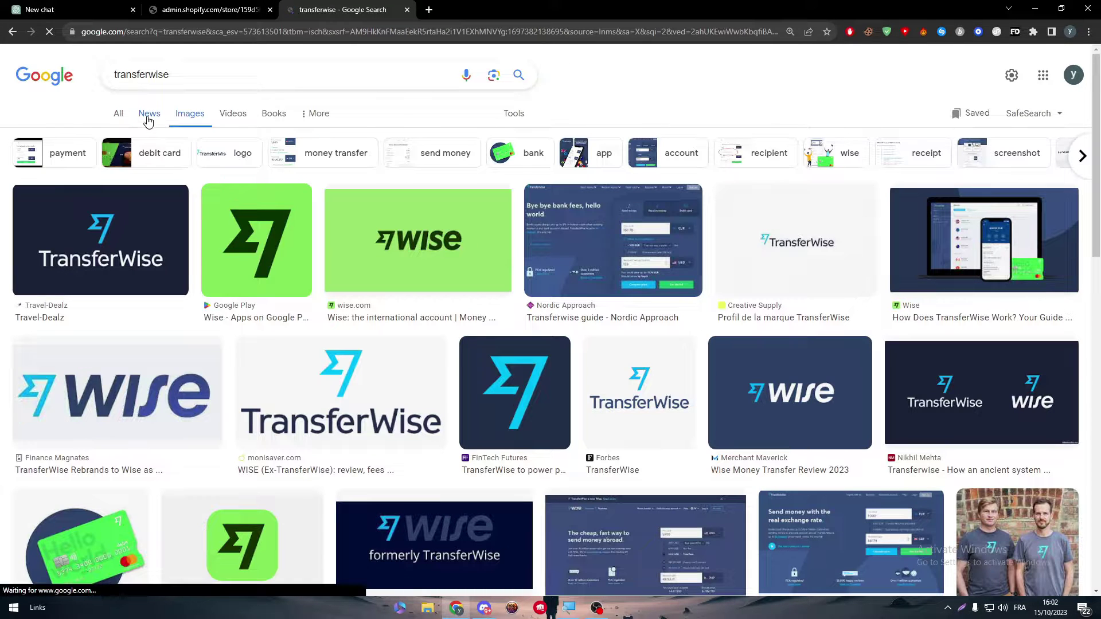
key(alt+Left)
click(123, 117)
click(184, 232)
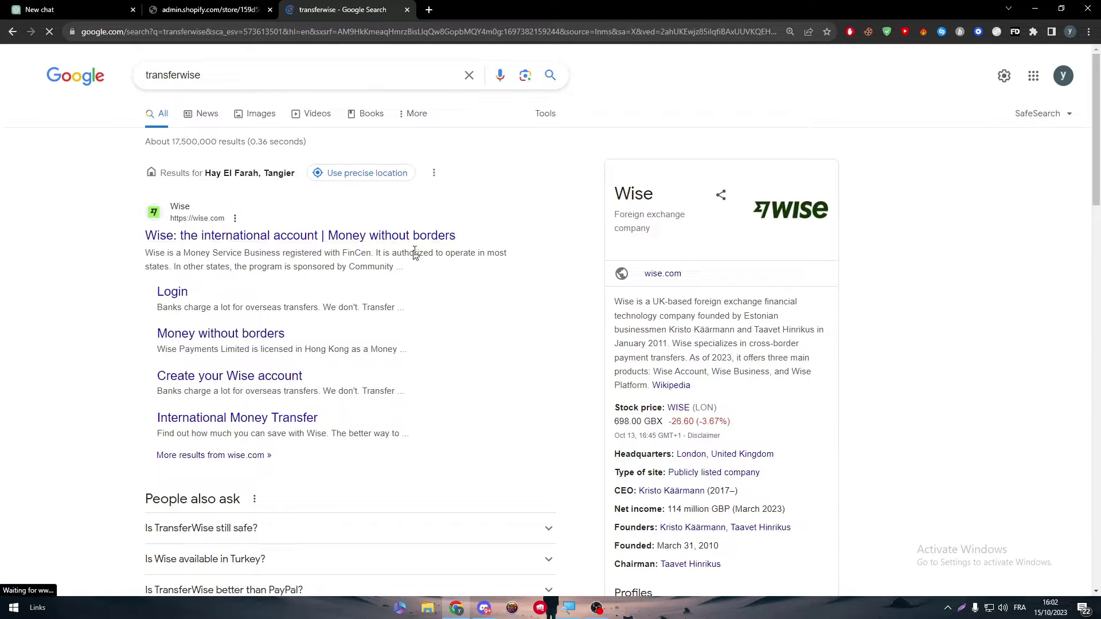
Skim the Wise homepage, scrolling down through its content
drag(246, 172, 696, 235)
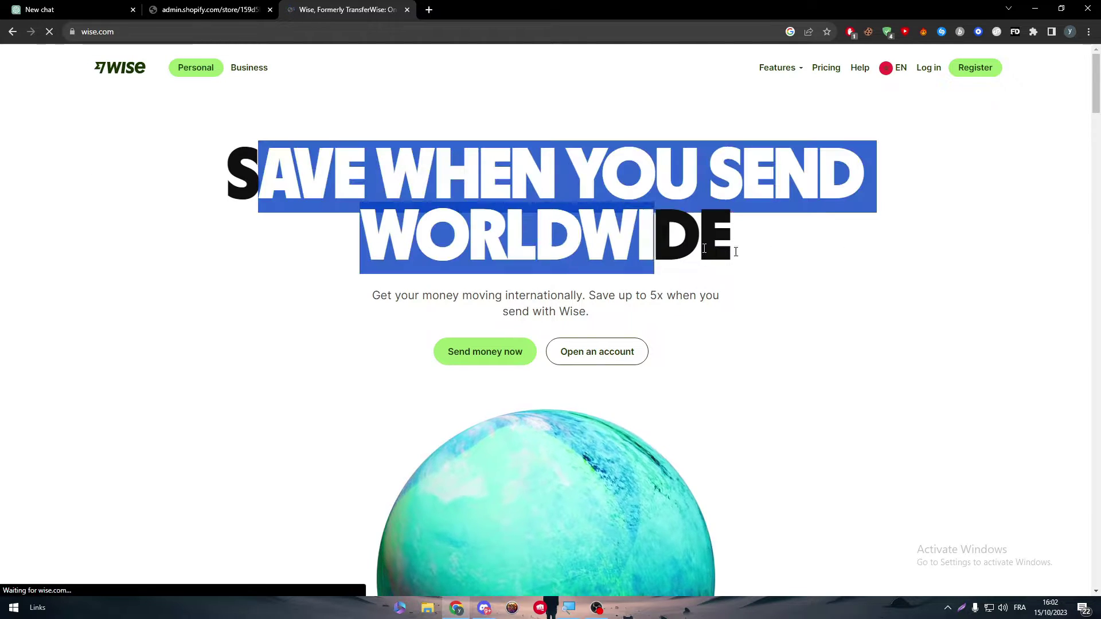
click(799, 216)
drag(1099, 68, 1061, 551)
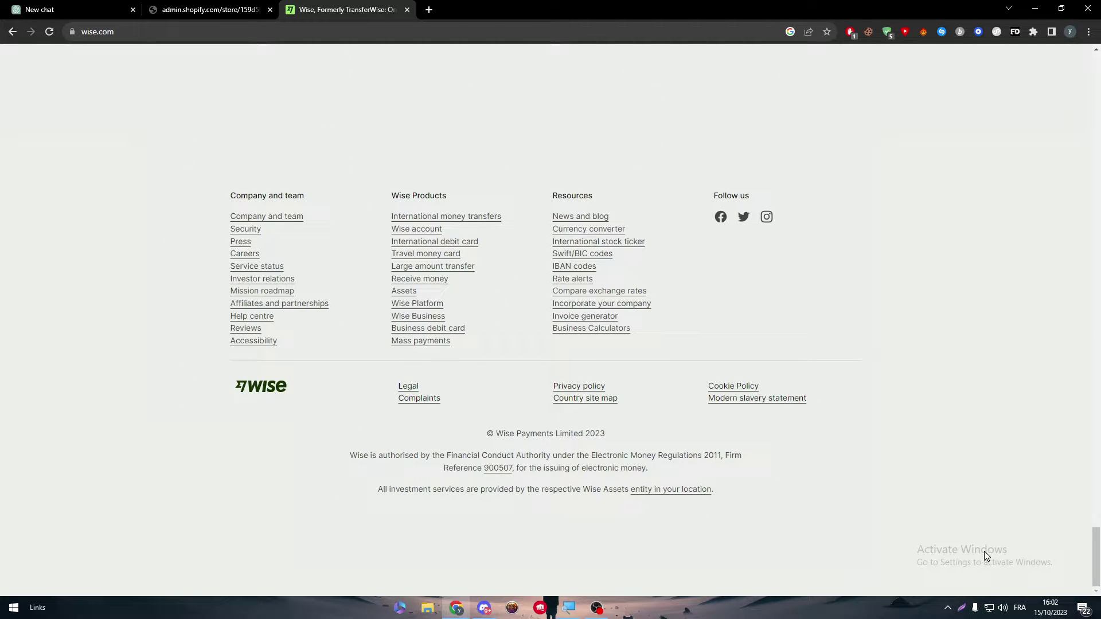
Search 'transferwise change to wise' to confirm the 2021 rename, then return to the store admin
click(224, 32)
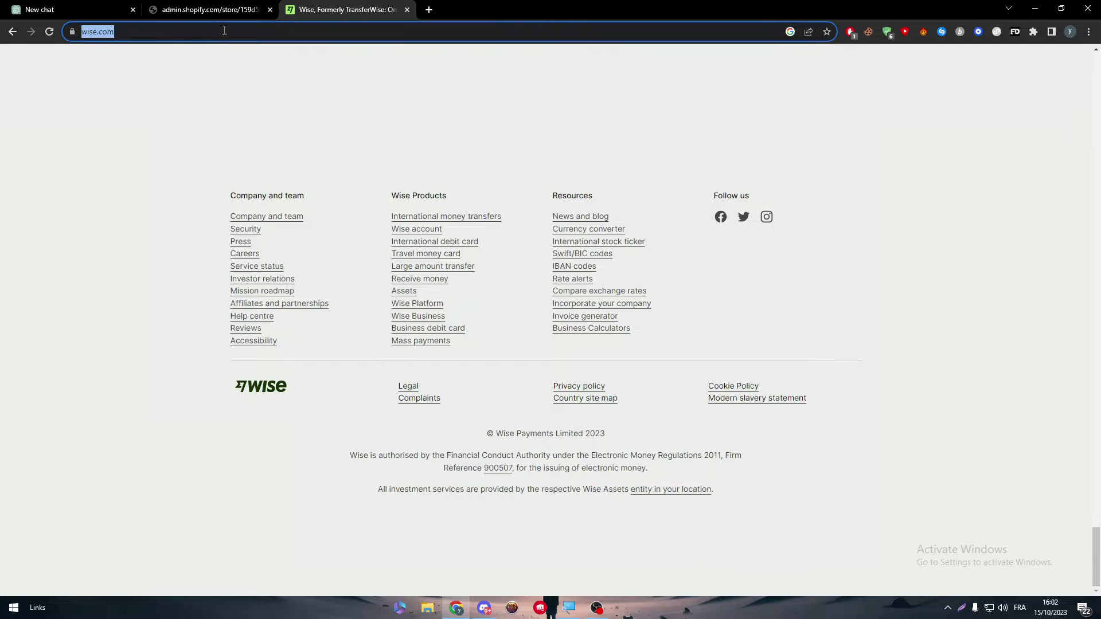
text(Shopifytransfe)
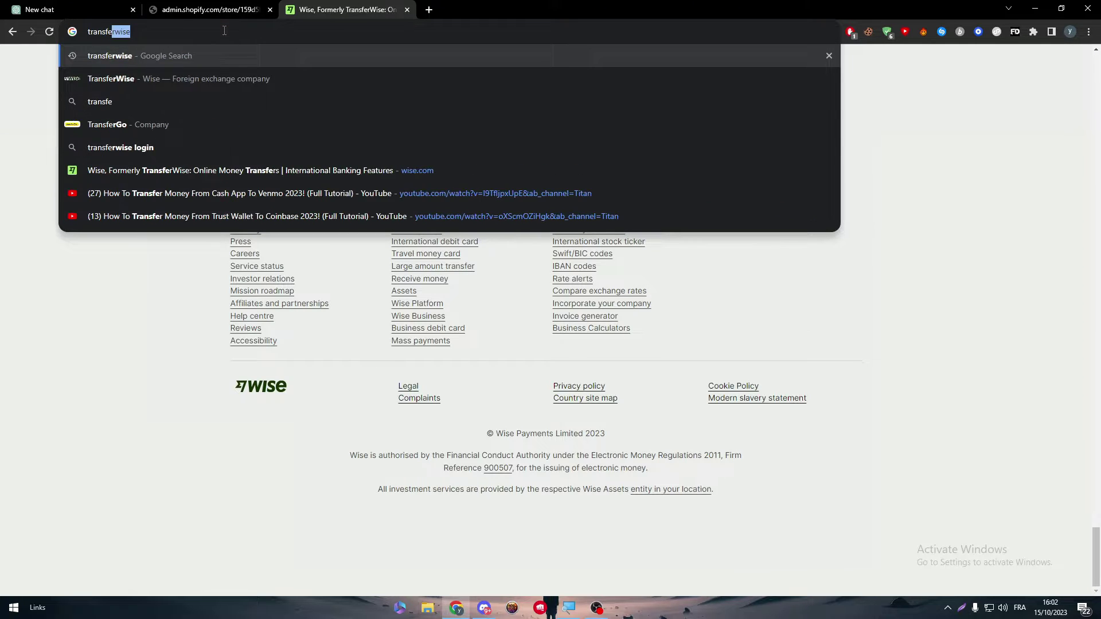
text(rwise to wise)
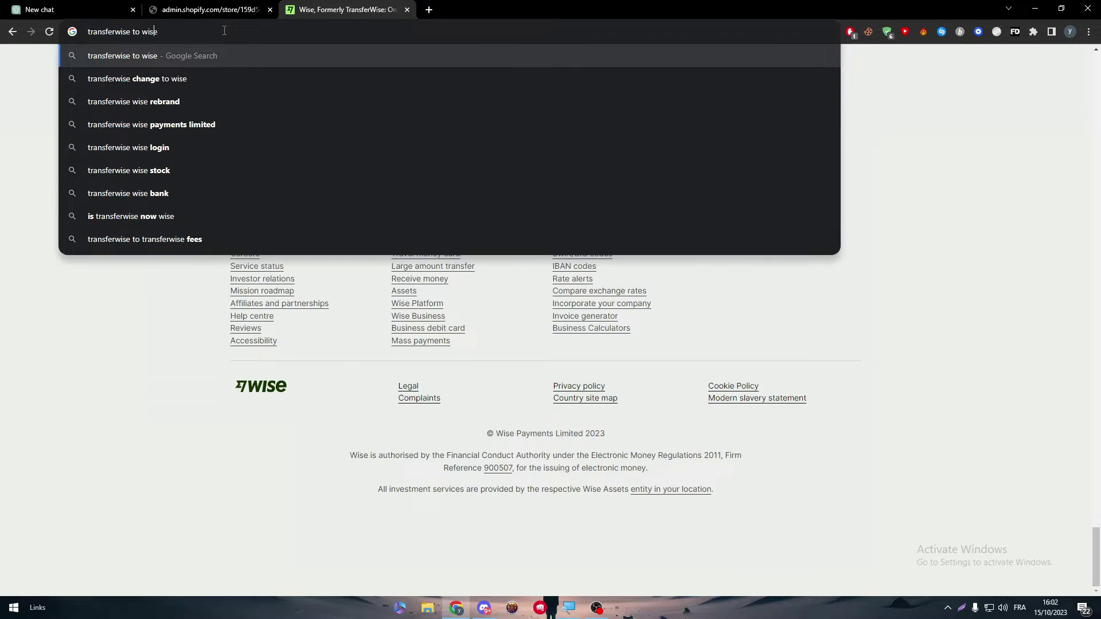
key(Down)
key(Return)
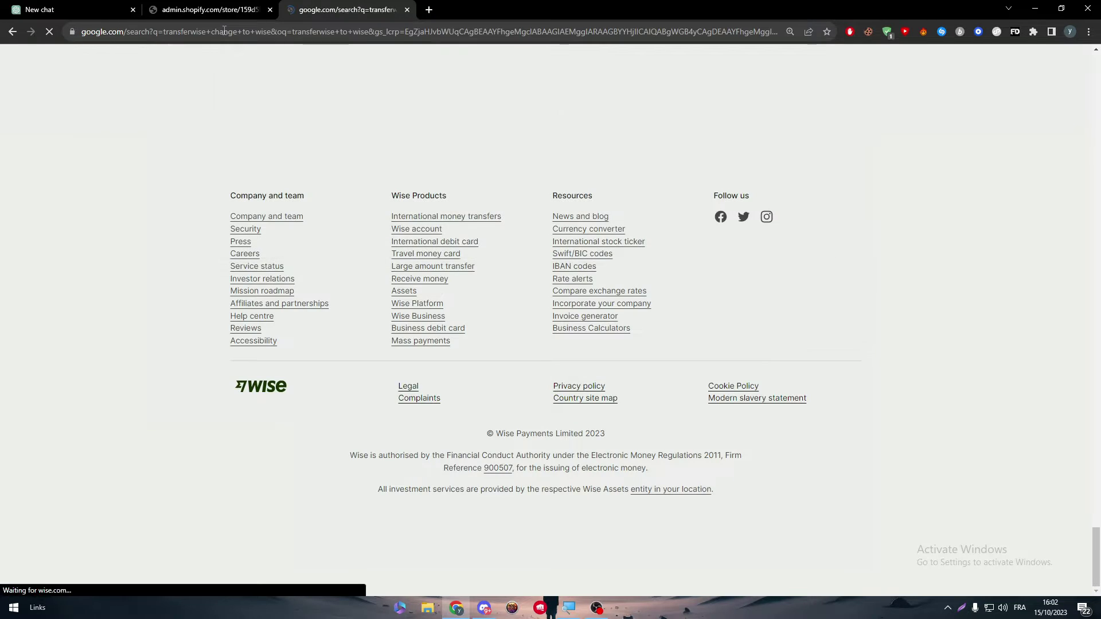
drag(202, 174, 450, 180)
click(273, 203)
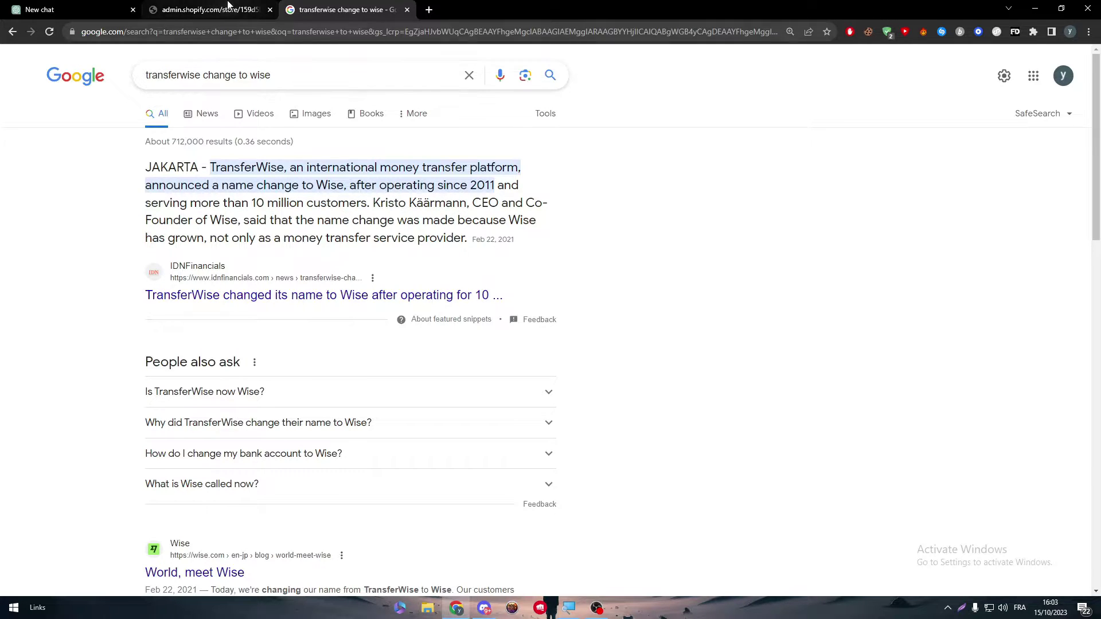
click(206, 10)
Dismiss the trial popup and banner, then open the Shopify App Store from Add apps
click(1076, 499)
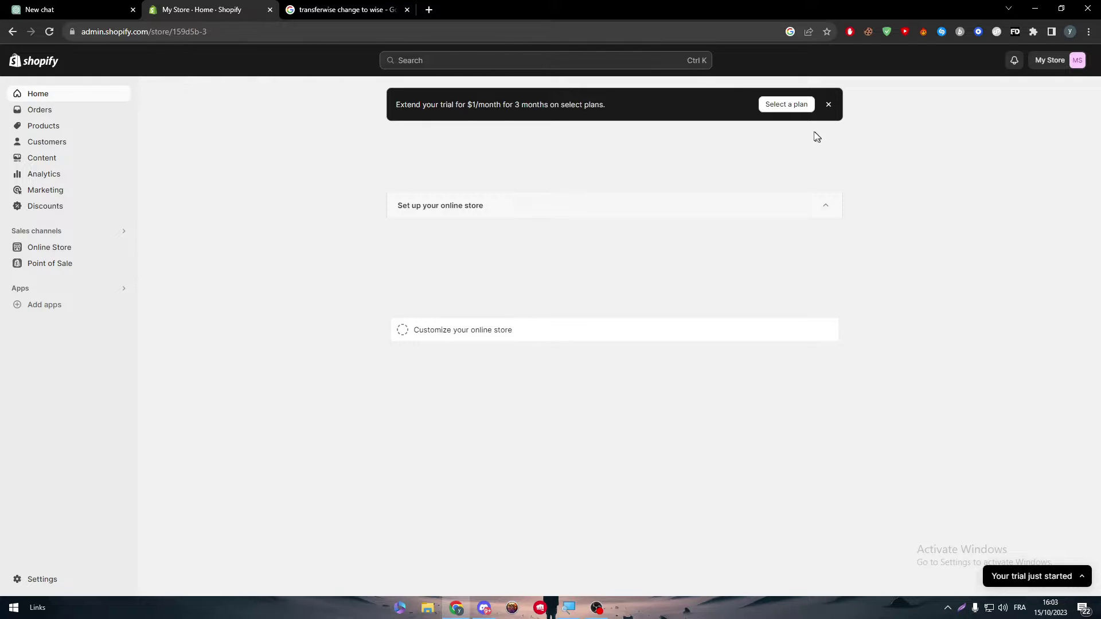
click(832, 105)
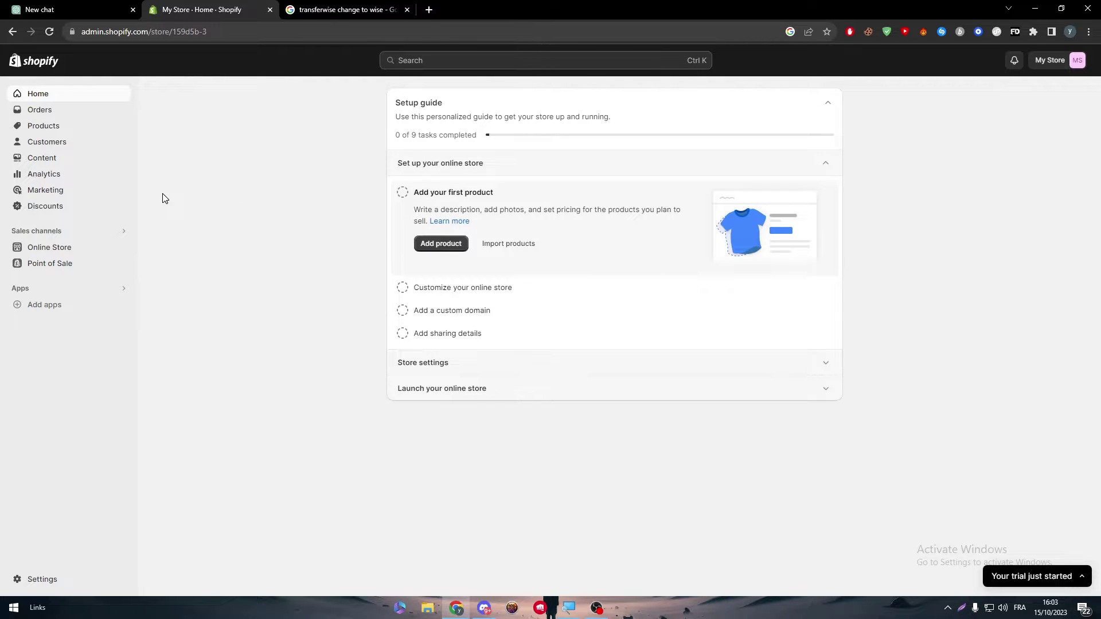
click(70, 311)
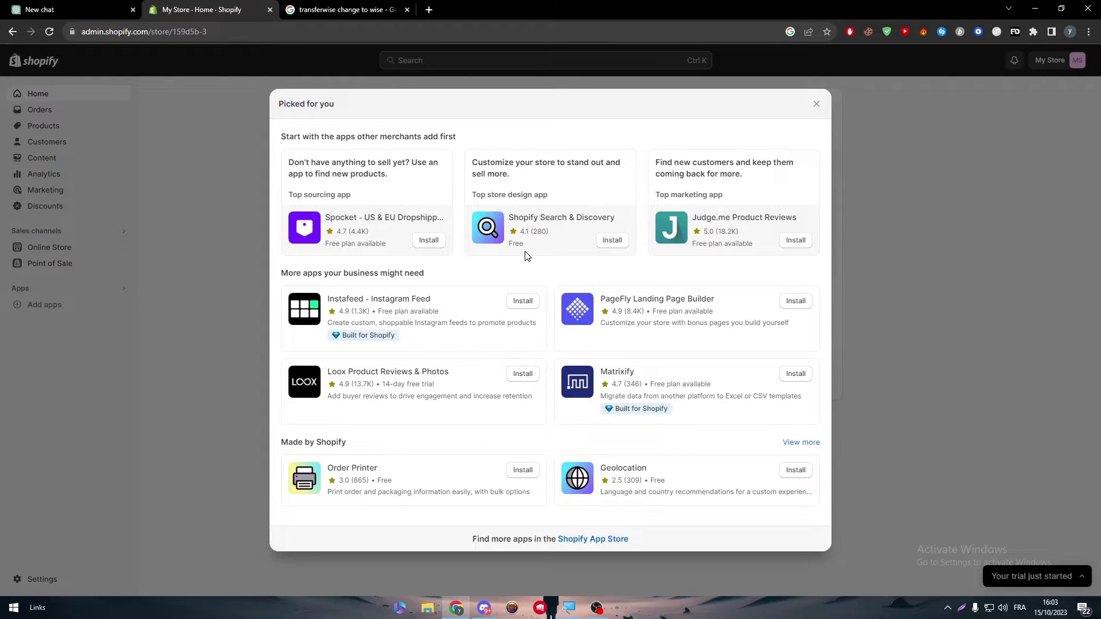
click(816, 105)
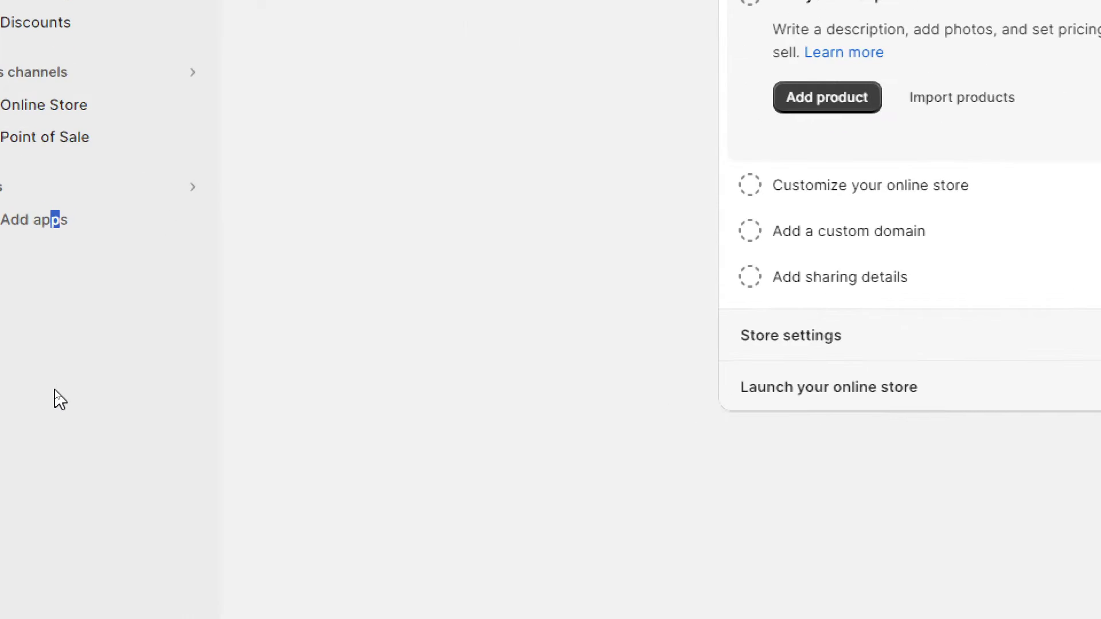
click(105, 310)
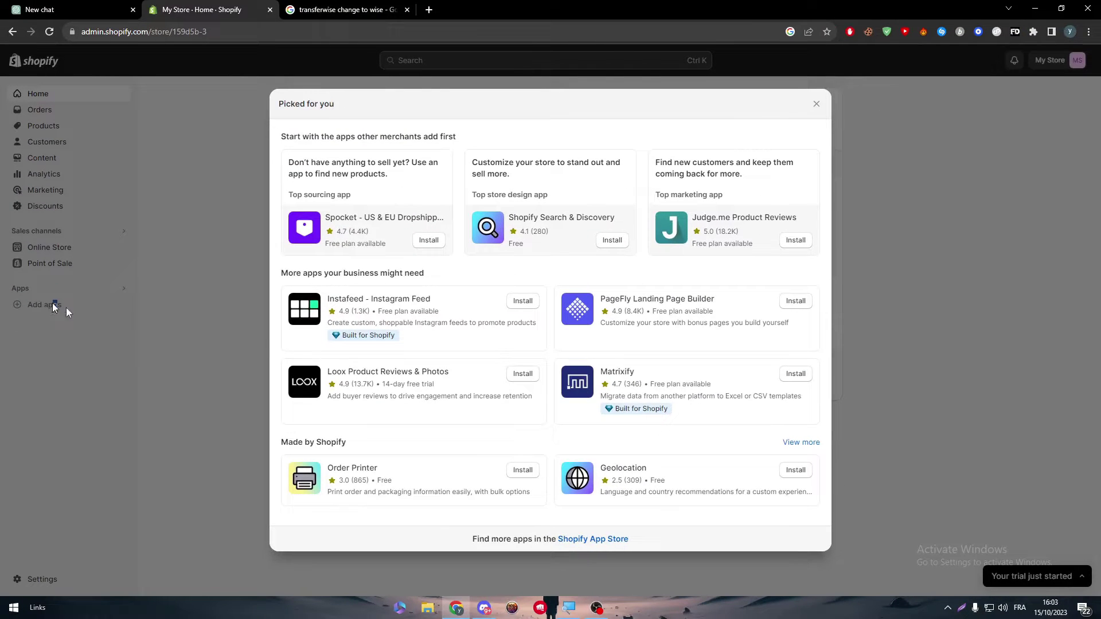
click(602, 539)
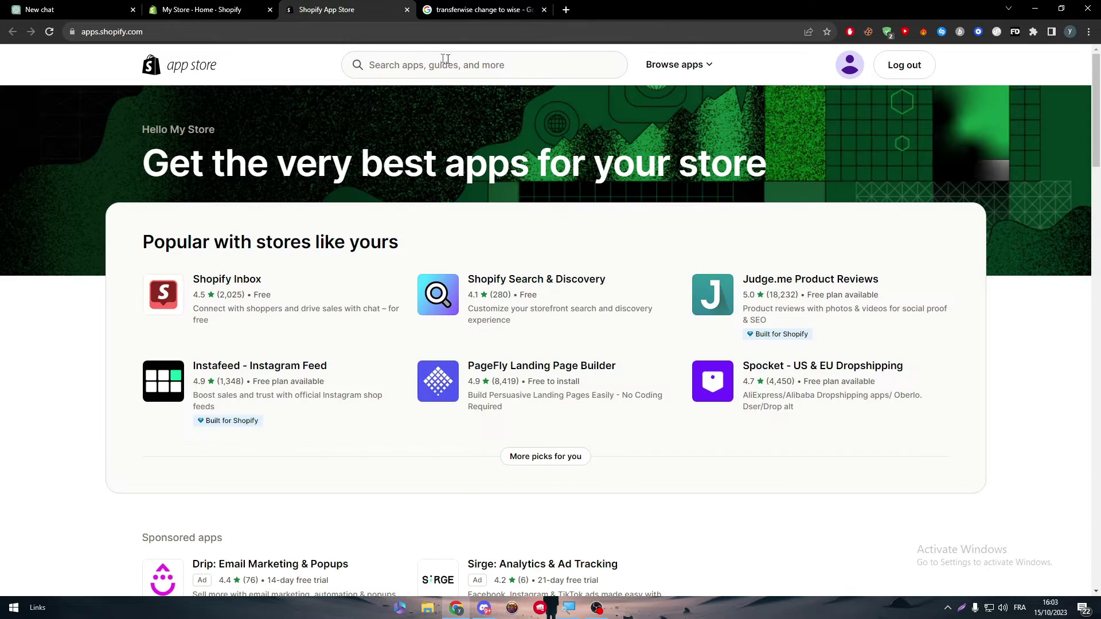
Search the Shopify App Store for 'wise', which returns 73 apps
click(428, 61)
text(wise)
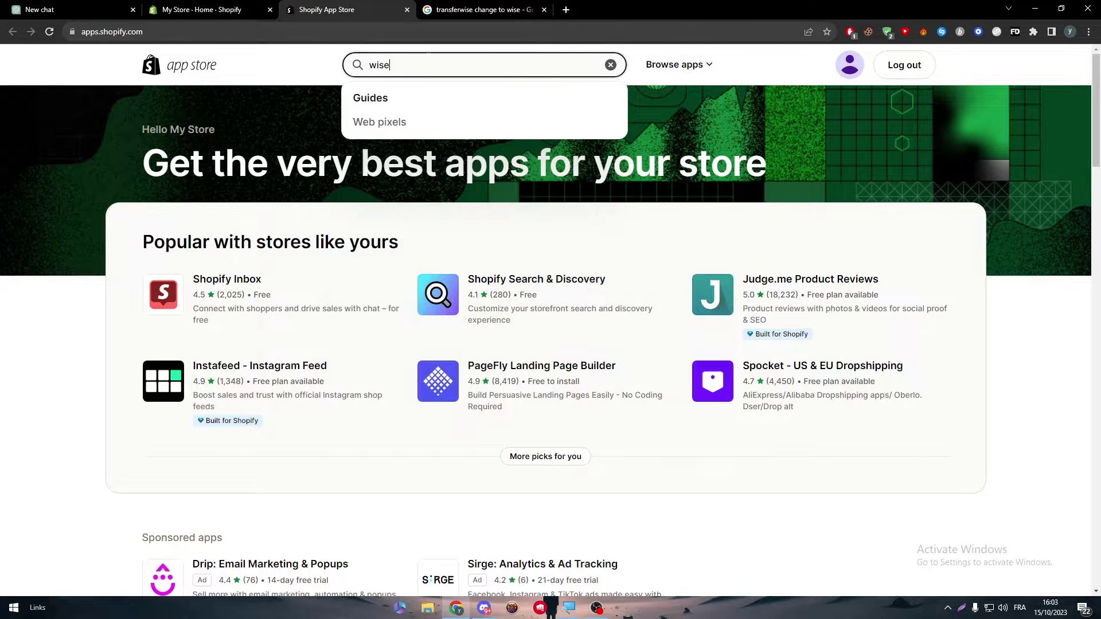
key(Return)
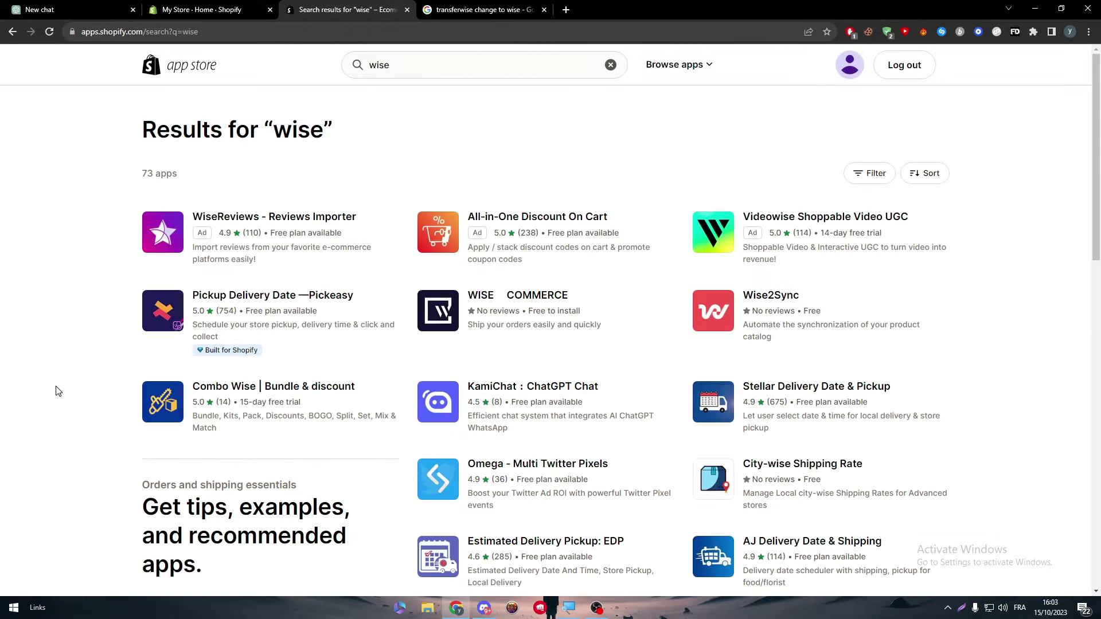
click(232, 9)
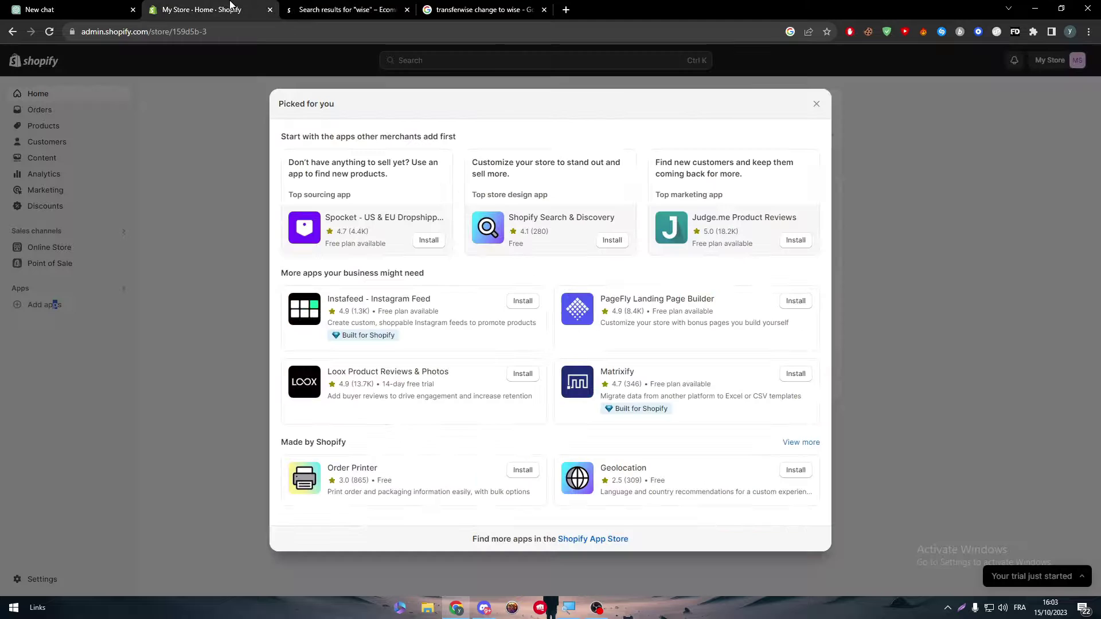
click(307, 7)
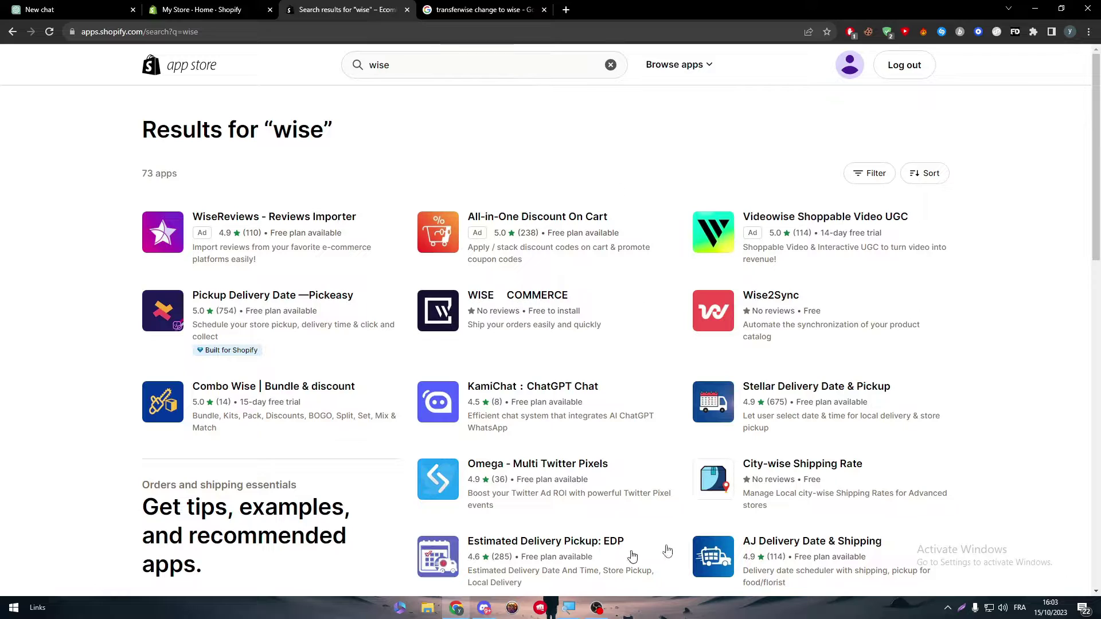
scroll(756, 307, down, 20)
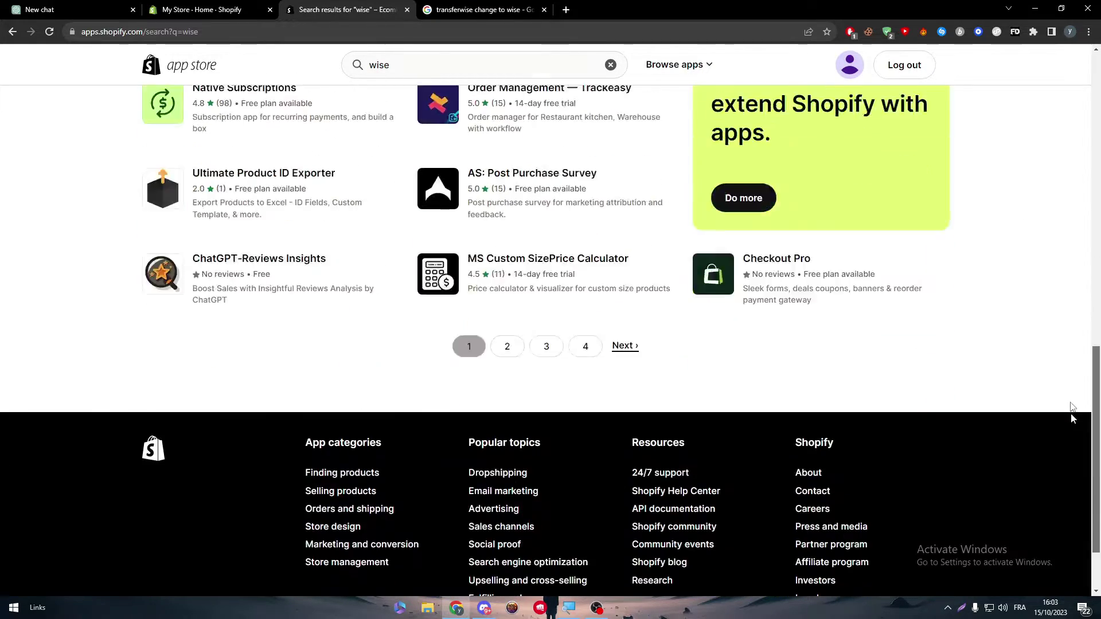
scroll(1071, 414, up, 20)
Search apps for 'transfer', go back, and return to the admin, dismissing the apps pop-up
click(369, 65)
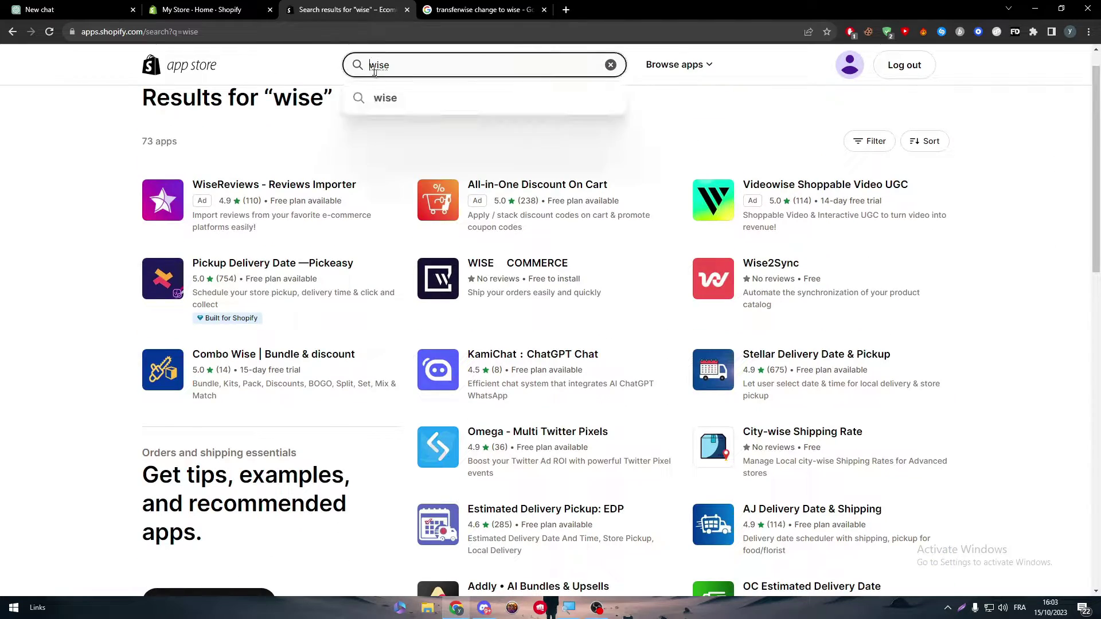
text(transfer)
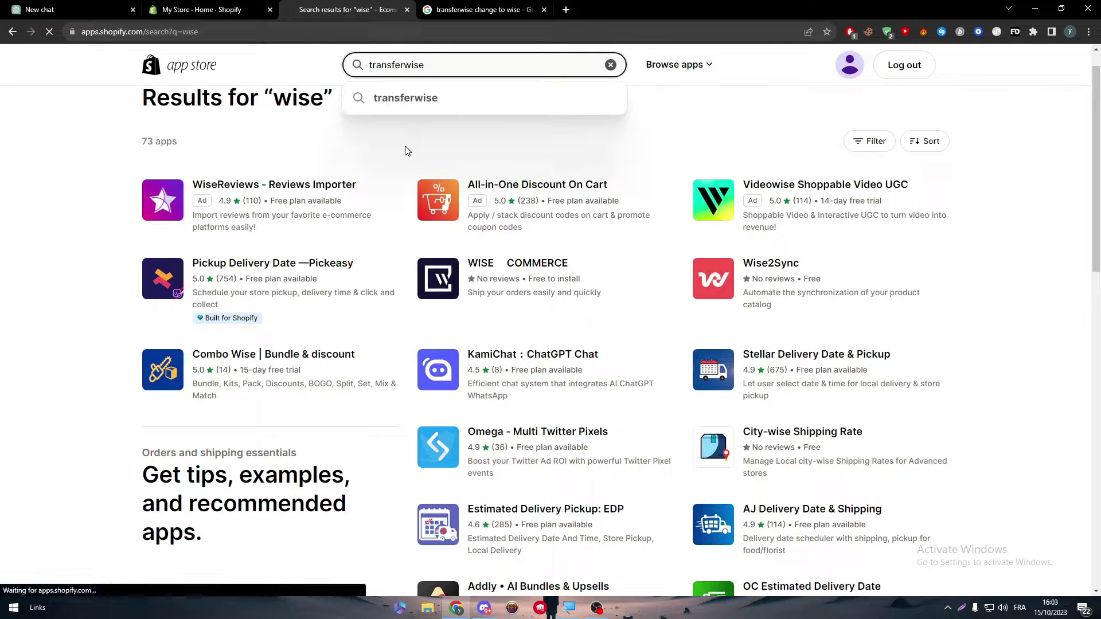
key(Return)
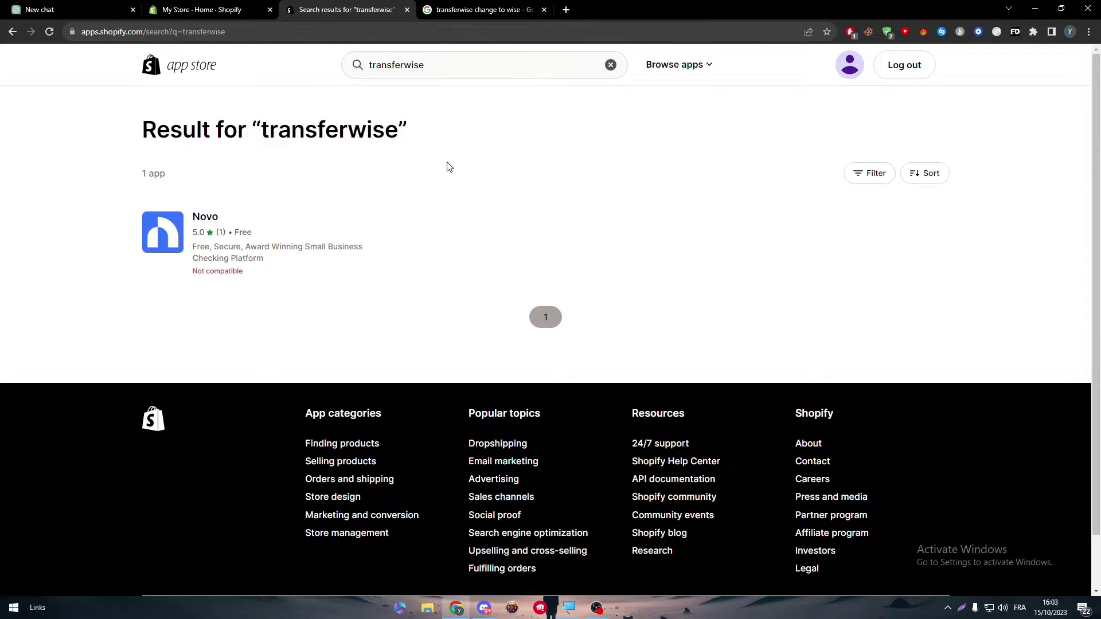
click(14, 31)
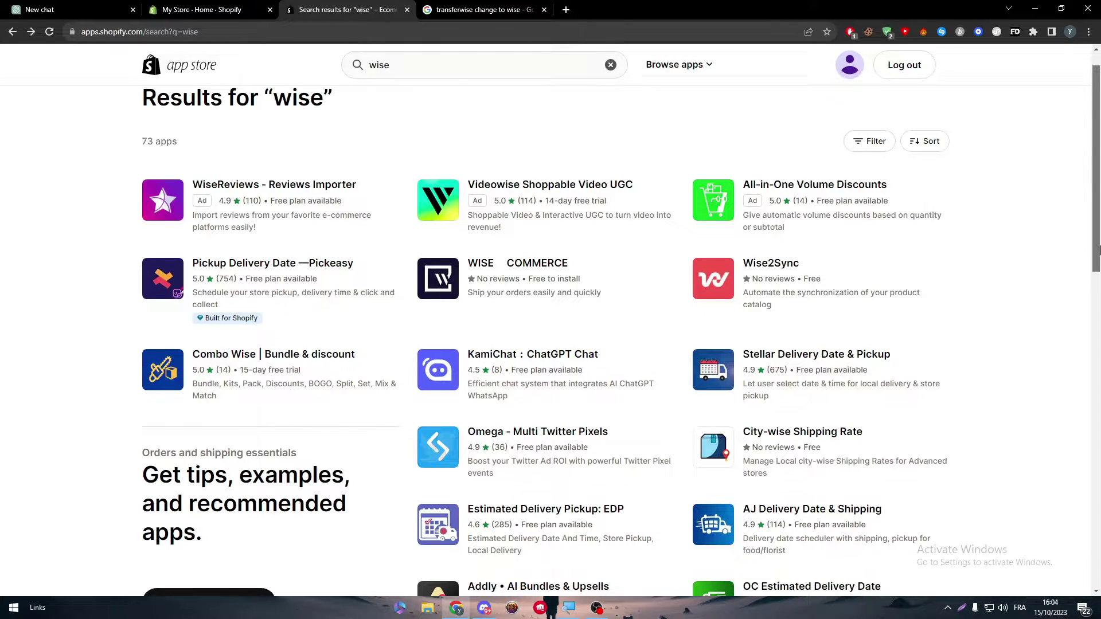
mouse_move(1093, 241)
mouse_down()
mouse_move(1093, 367)
mouse_move(1093, 241)
mouse_up()
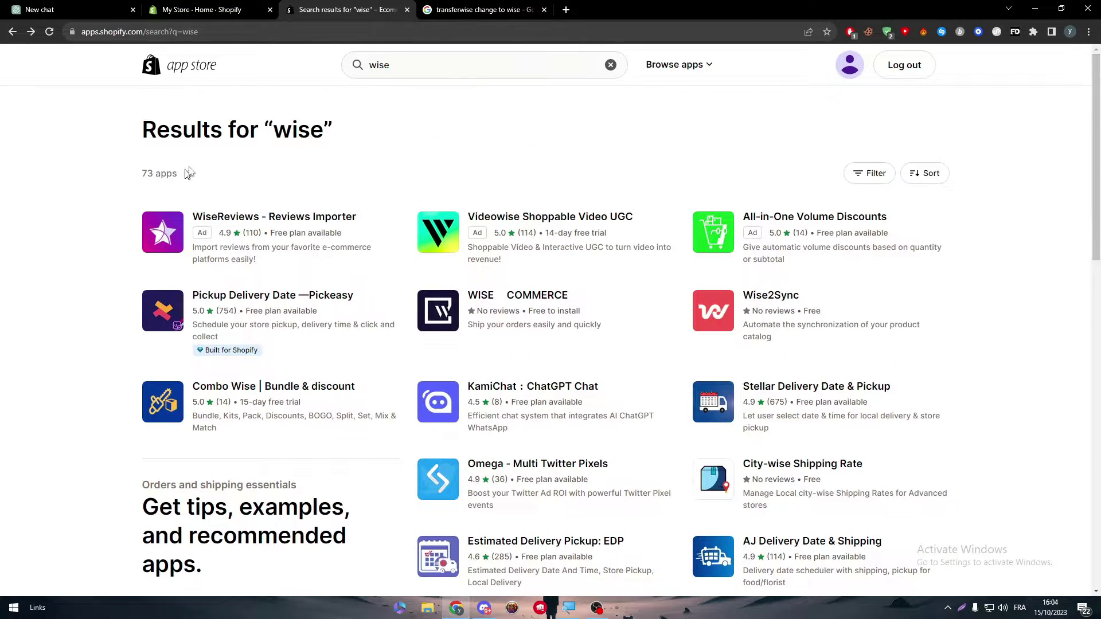
click(206, 4)
click(816, 104)
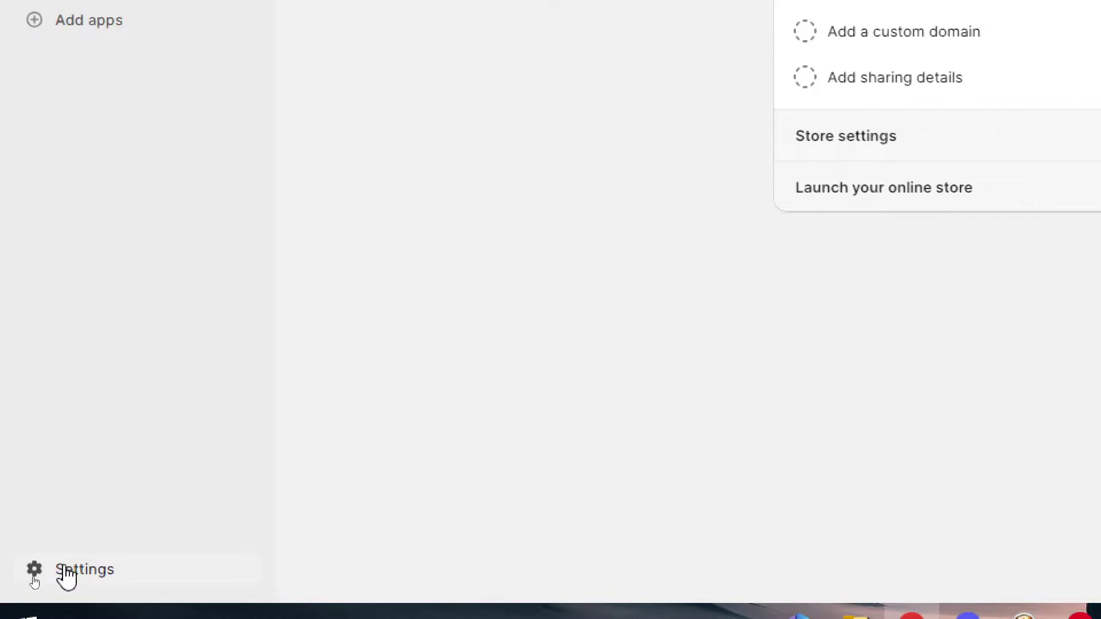
Open Settings > Payments > Add payment methods and search for 'wise', finding nothing
click(96, 549)
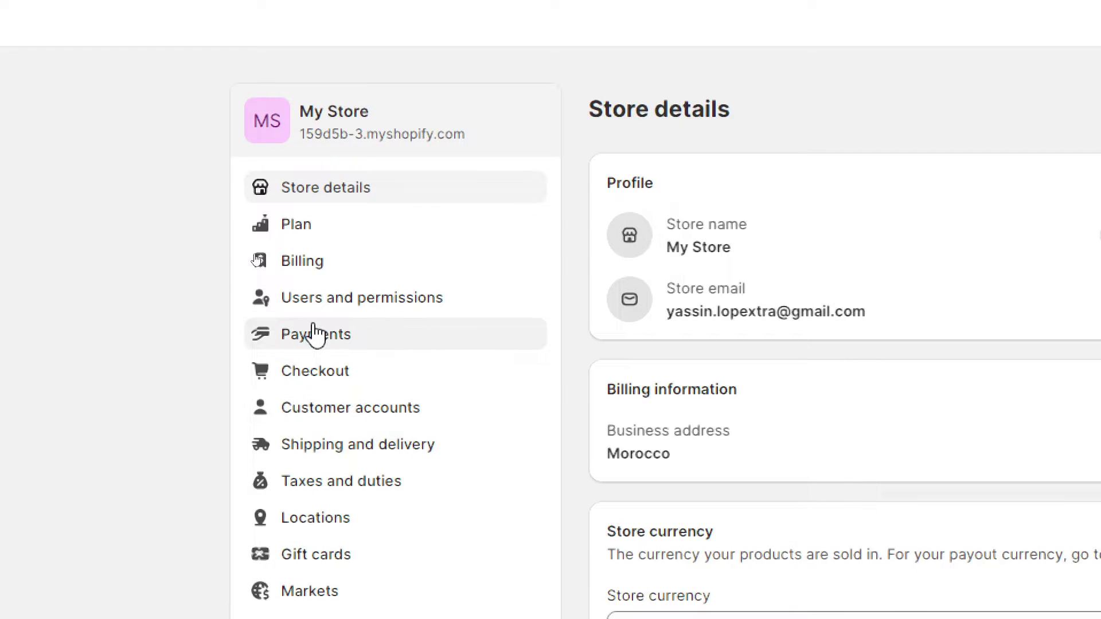
click(315, 334)
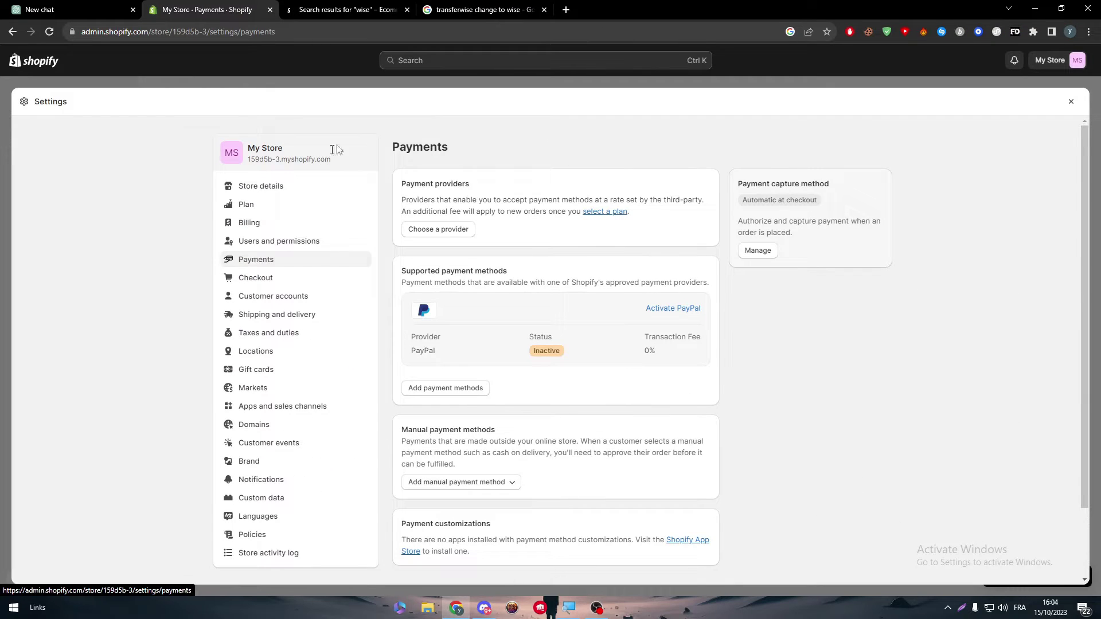
click(446, 389)
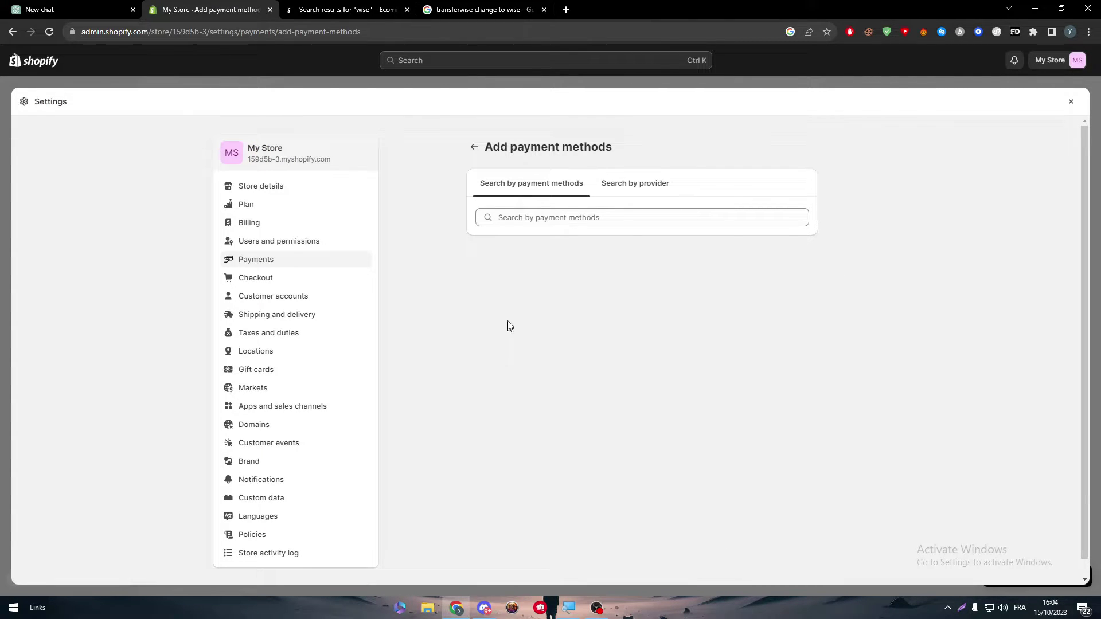
click(526, 218)
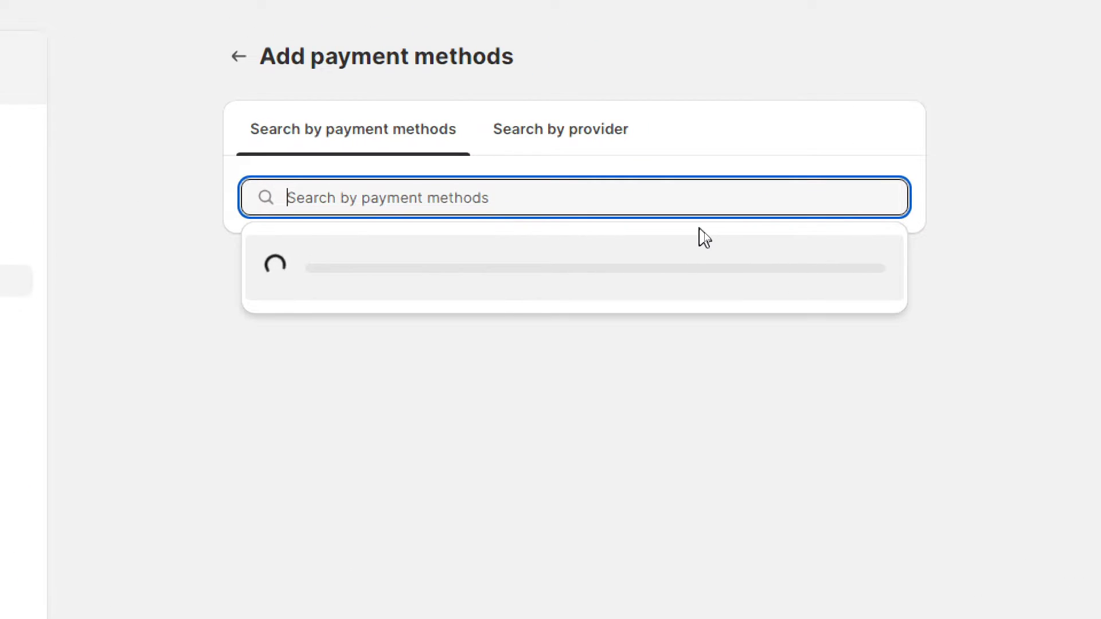
text(w)
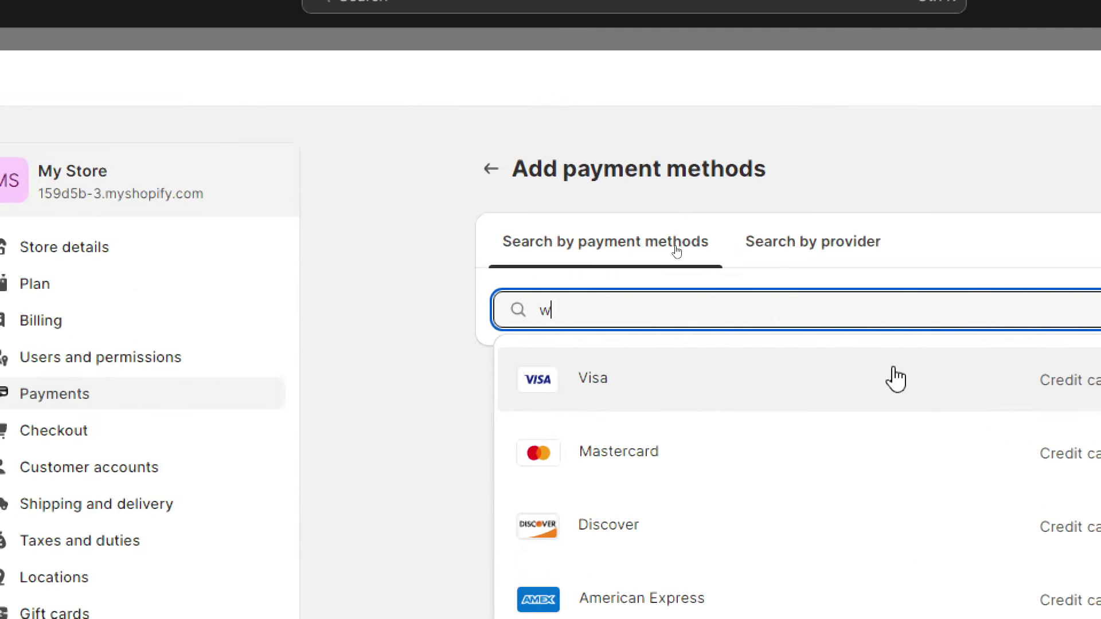
text(ise)
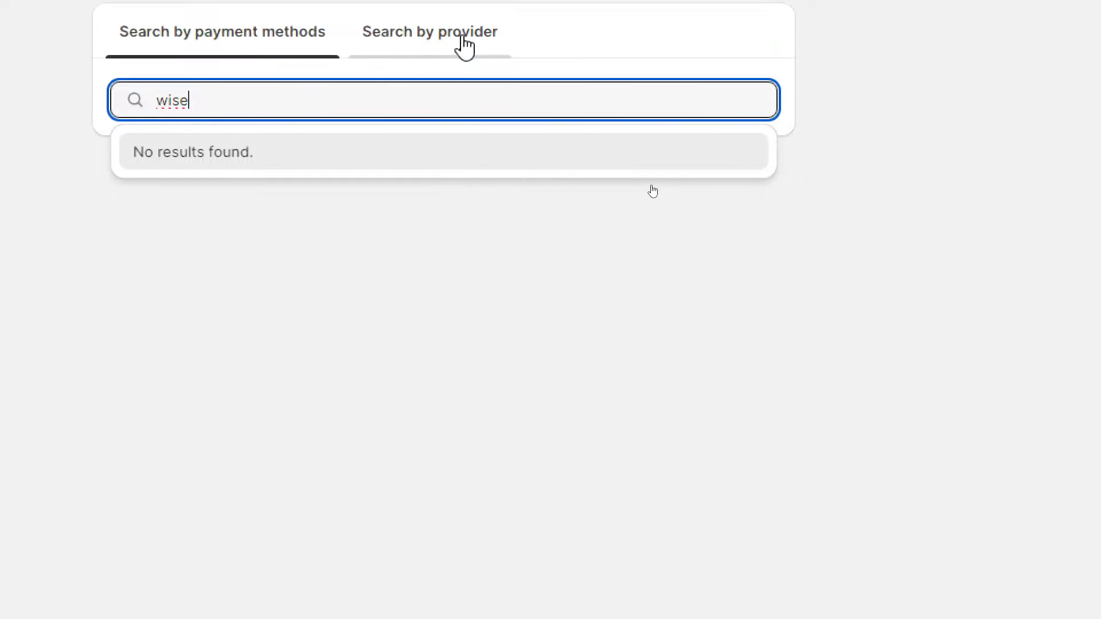
key(BackSpace)
key(BackSpace)
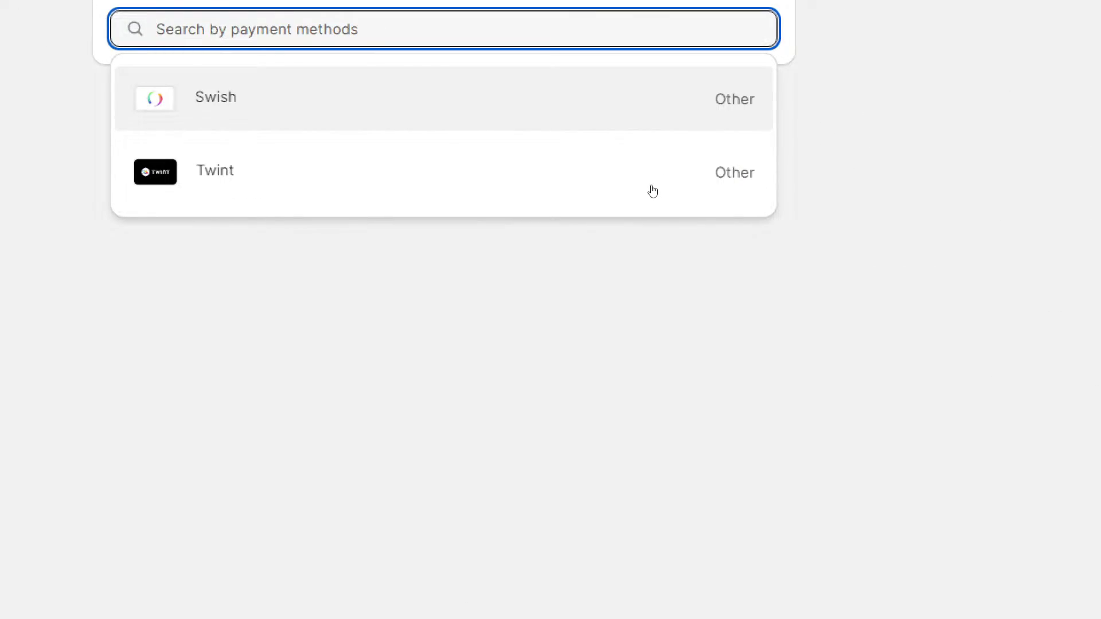
Filter payment providers by Visa and scroll through the 22 listed providers
text(visa)
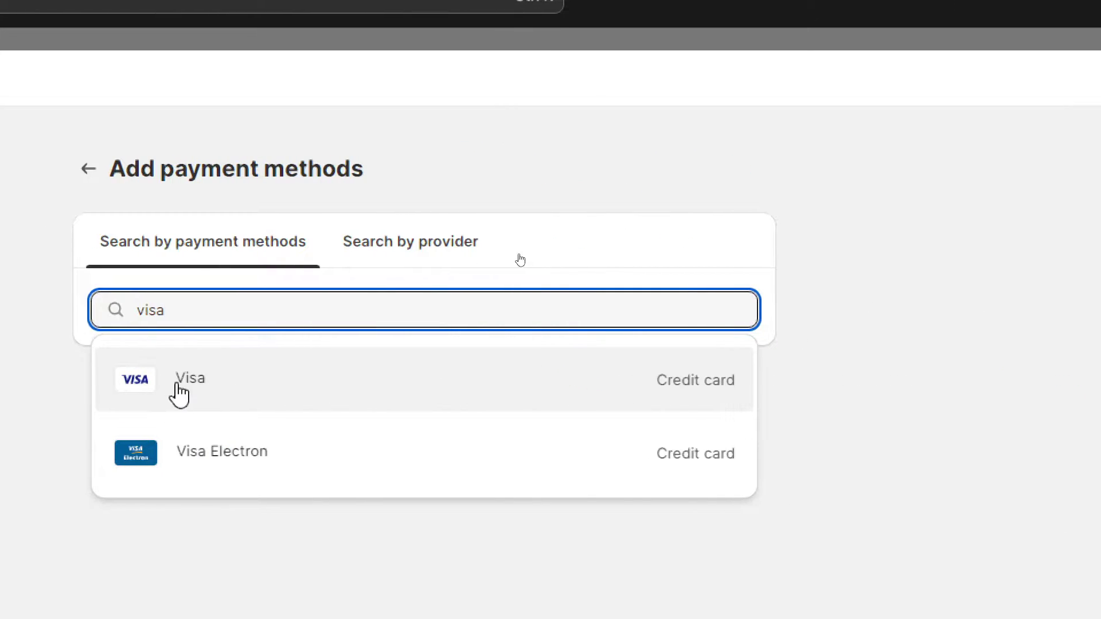
click(253, 394)
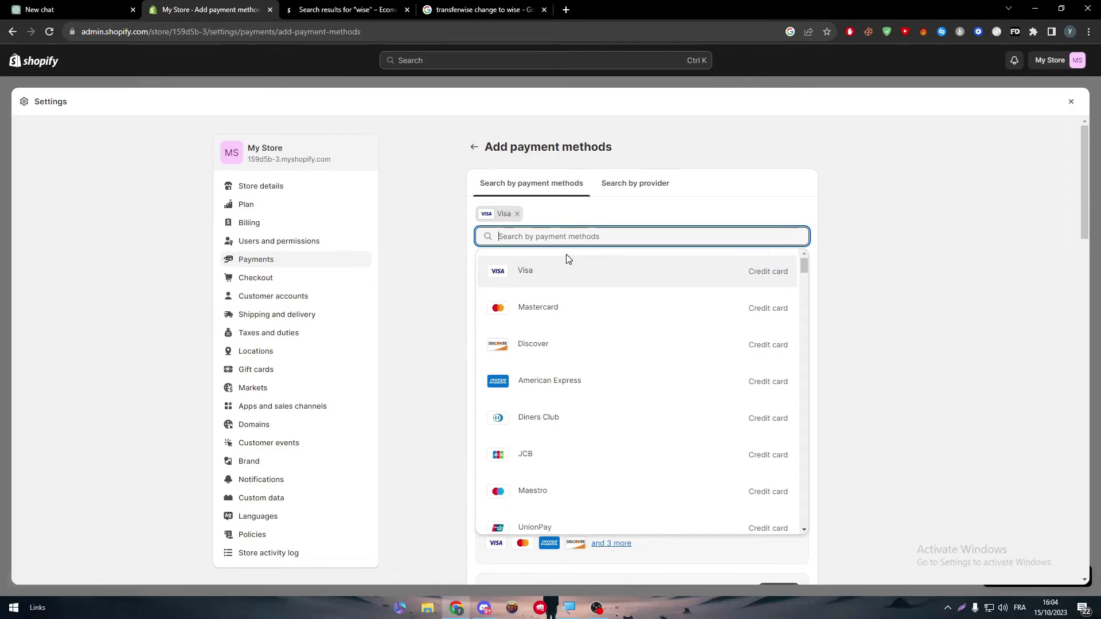
click(874, 525)
scroll(1075, 256, down, 9)
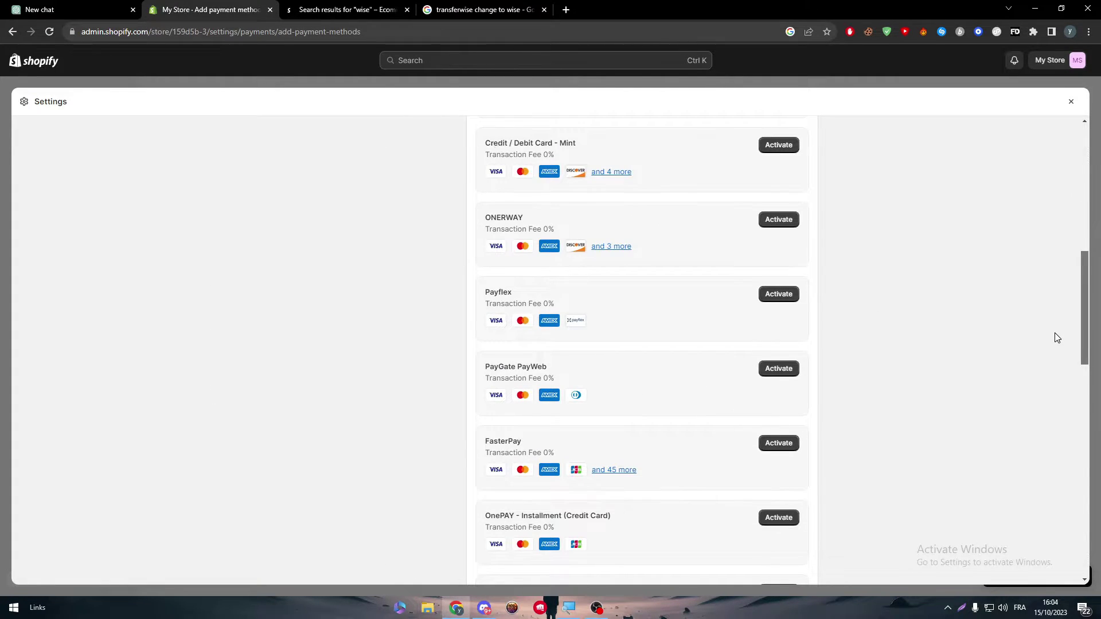
scroll(1056, 337, down, 6)
scroll(1051, 440, down, 5)
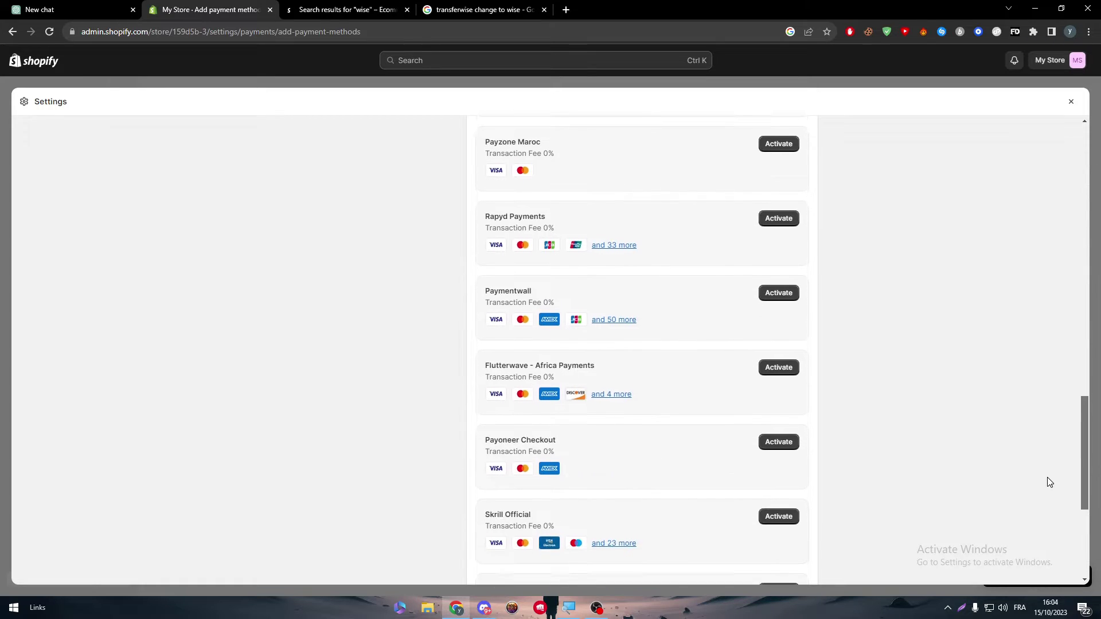
scroll(1049, 482, down, 5)
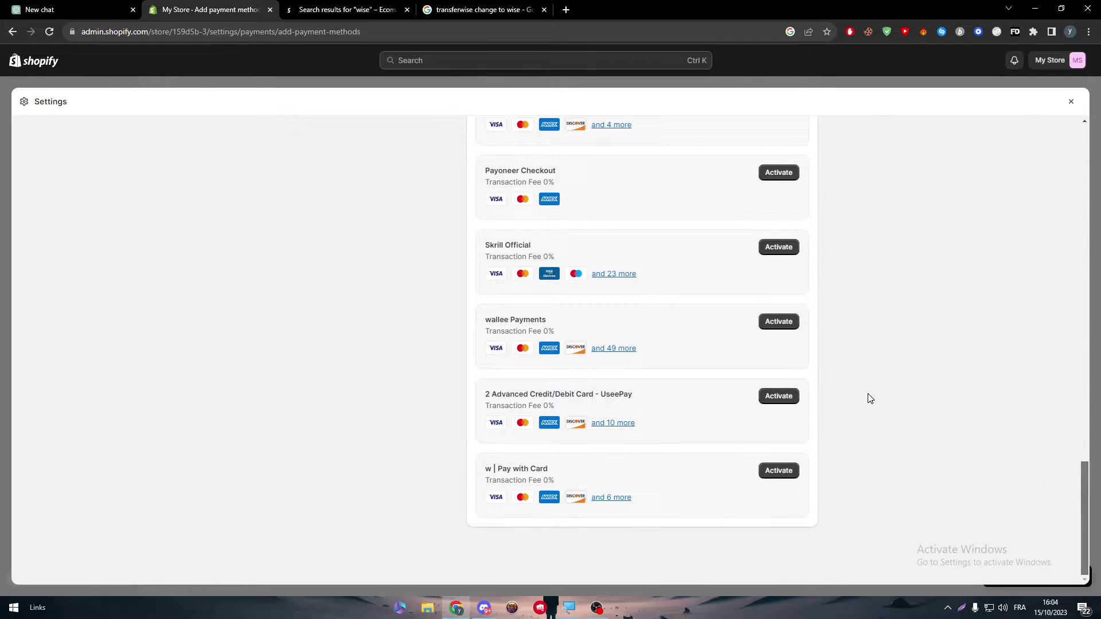
Search the page for 'wisetransf', confirming no Wise provider appears in the list
key(ctrl+f)
text(wise)
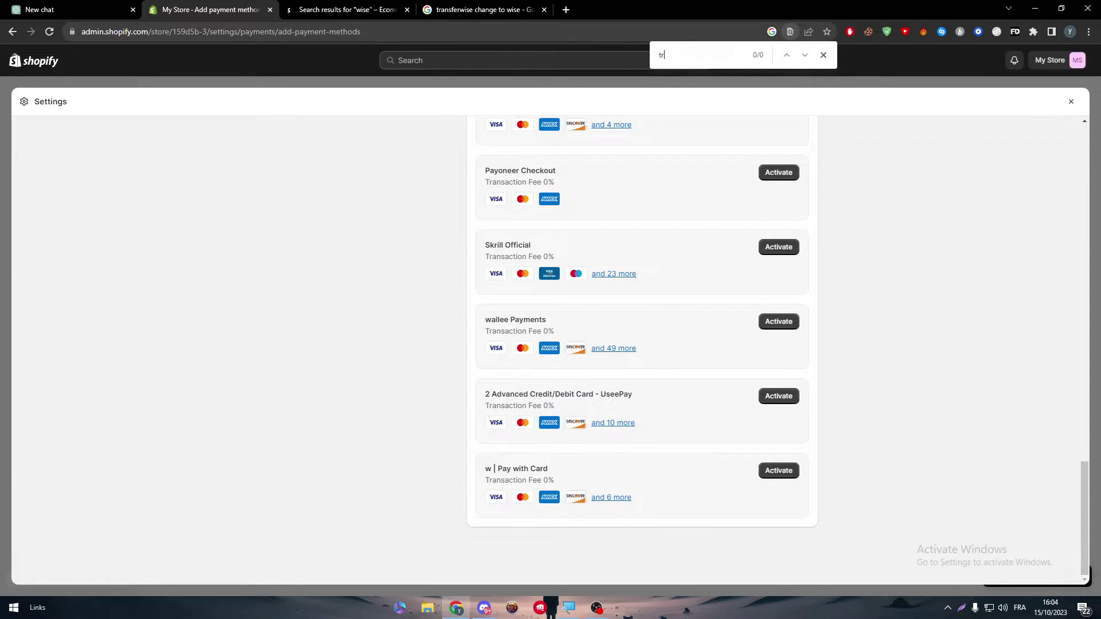
text(transfer)
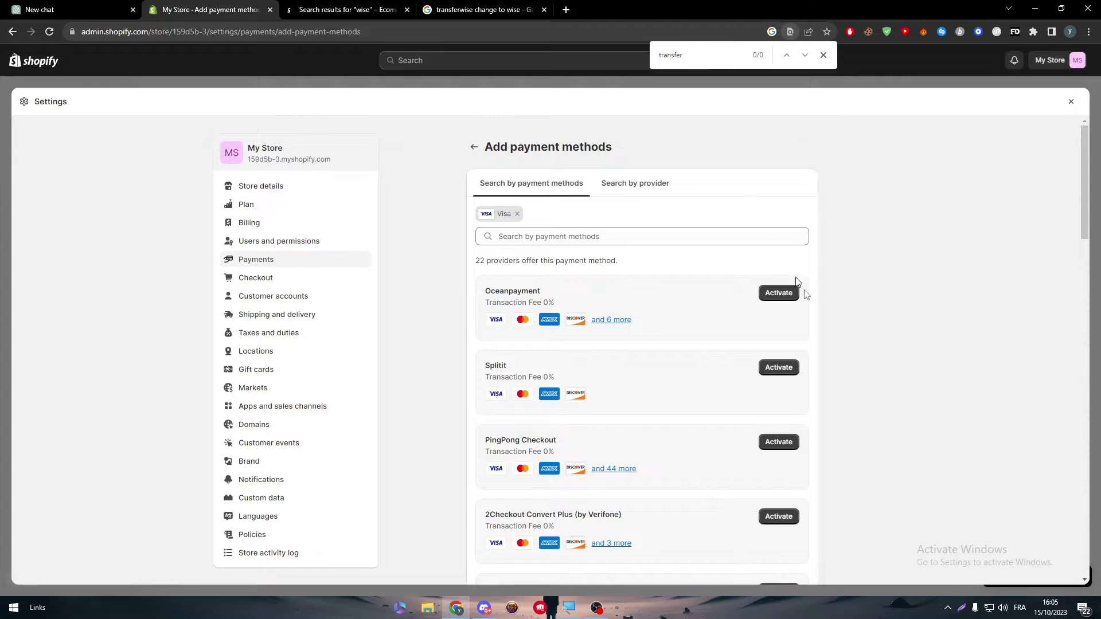
key(F5)
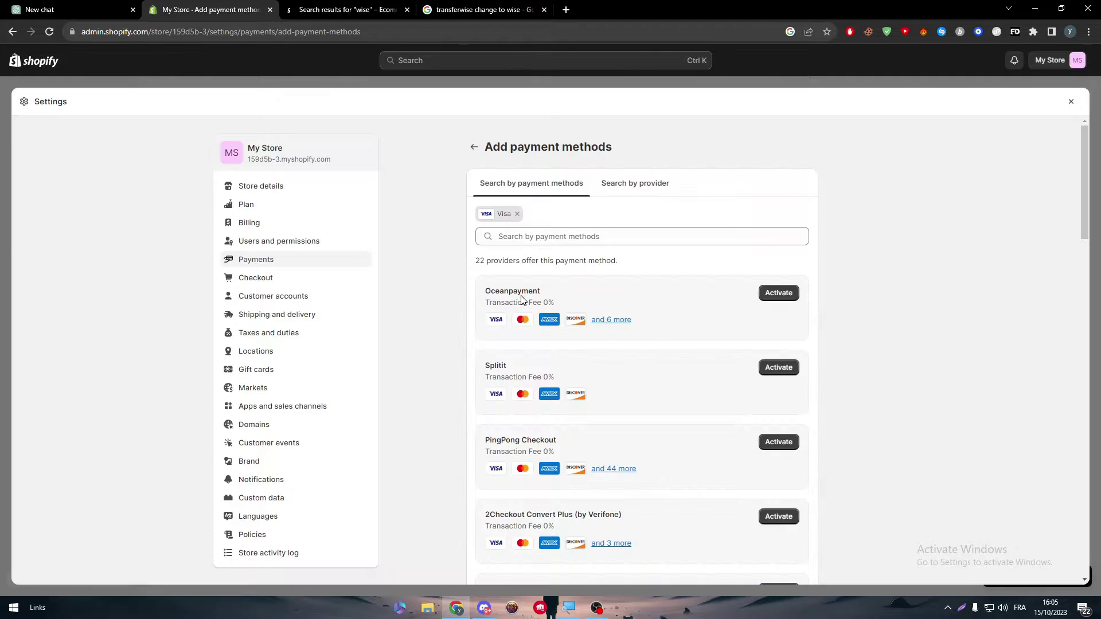
drag(522, 290, 381, 287)
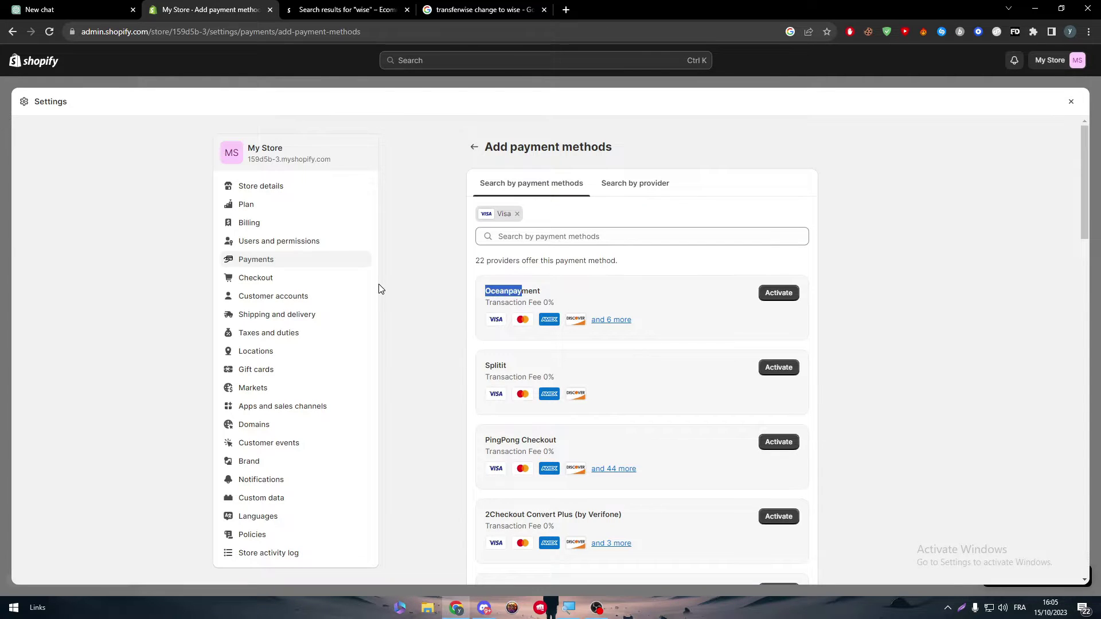
Open Store details and start editing the billing information address
click(247, 185)
drag(402, 285, 524, 284)
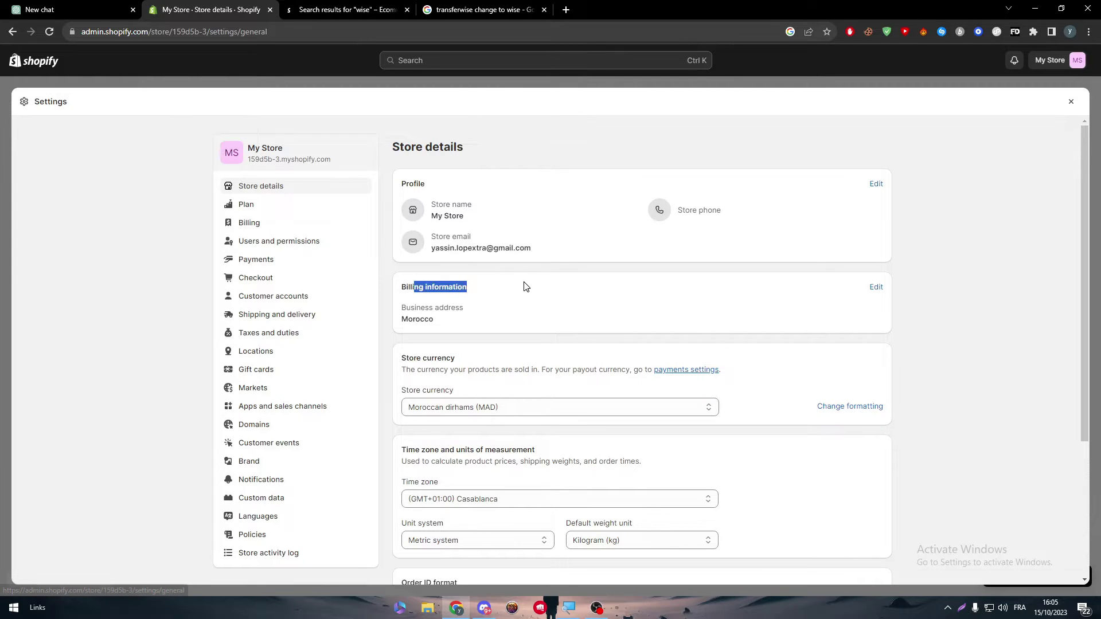
click(513, 283)
drag(401, 319, 433, 319)
click(442, 335)
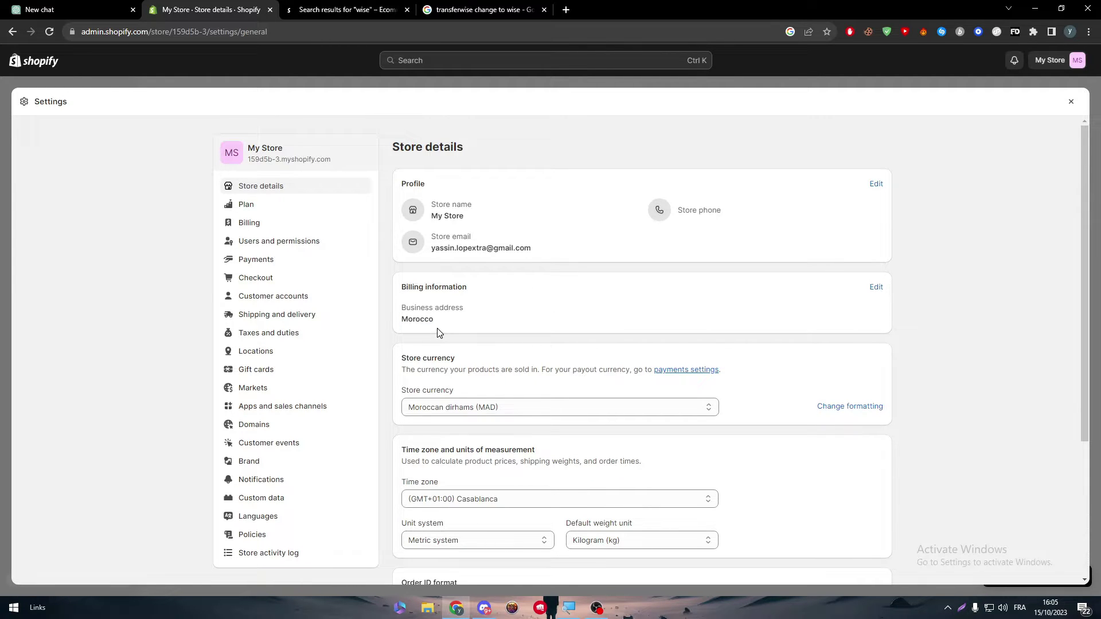
double_click(439, 334)
click(876, 286)
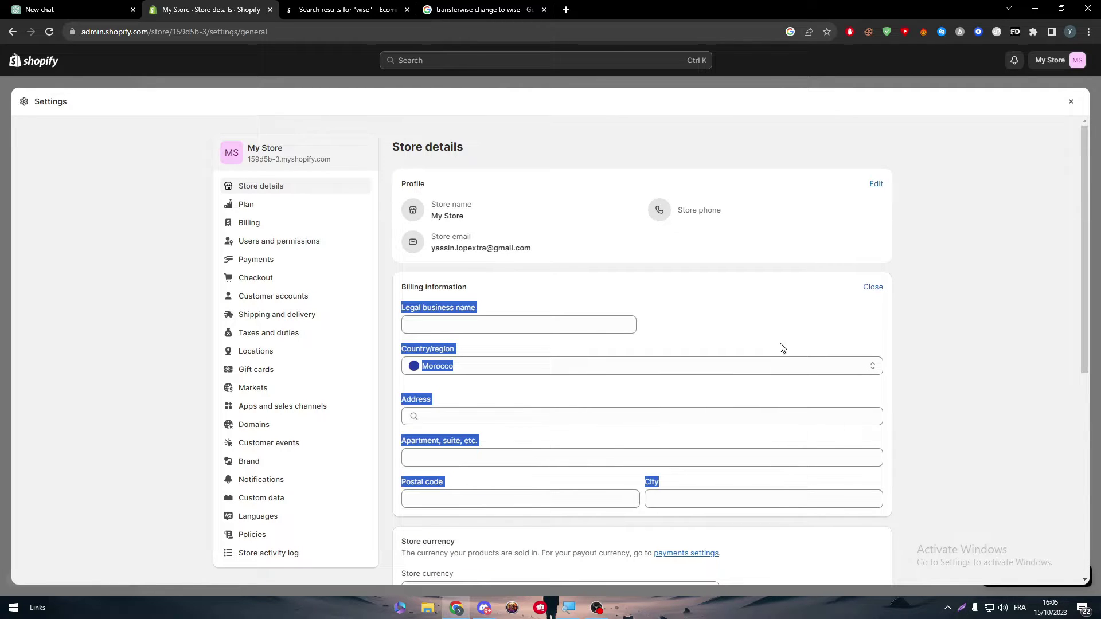
click(1027, 329)
drag(1085, 288, 1044, 369)
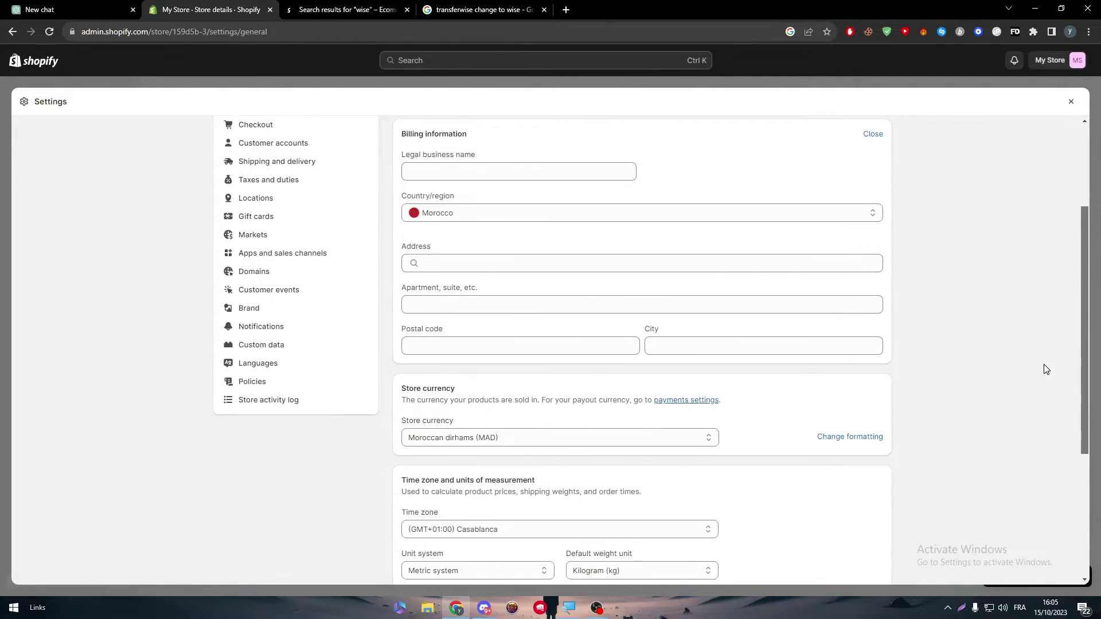
Change the billing Country/region from Morocco to United States
click(469, 221)
text(u)
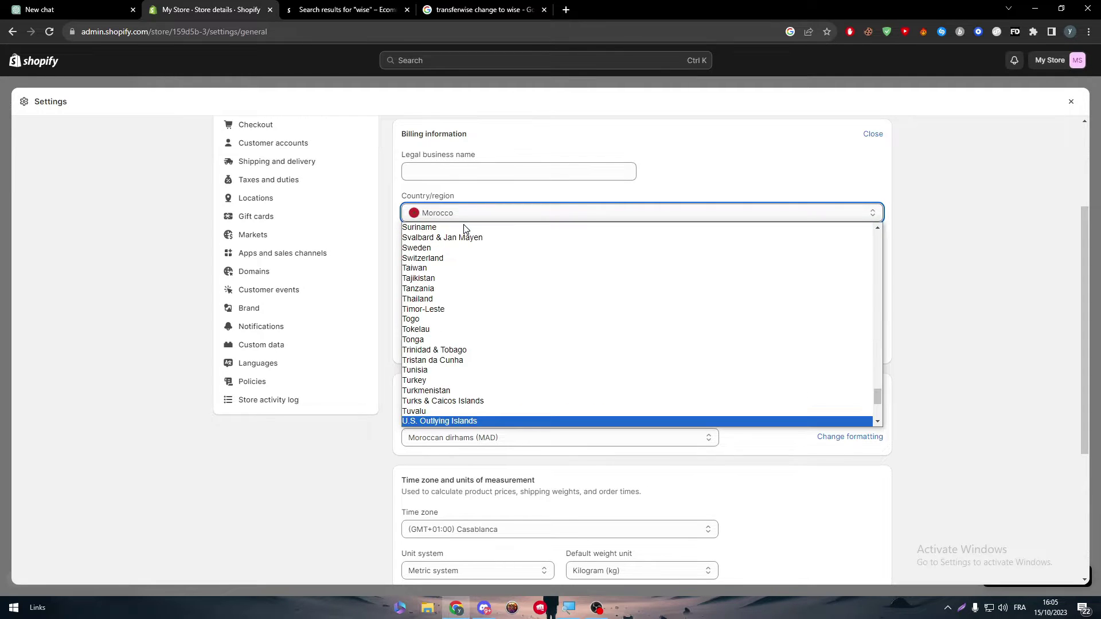
text(indo)
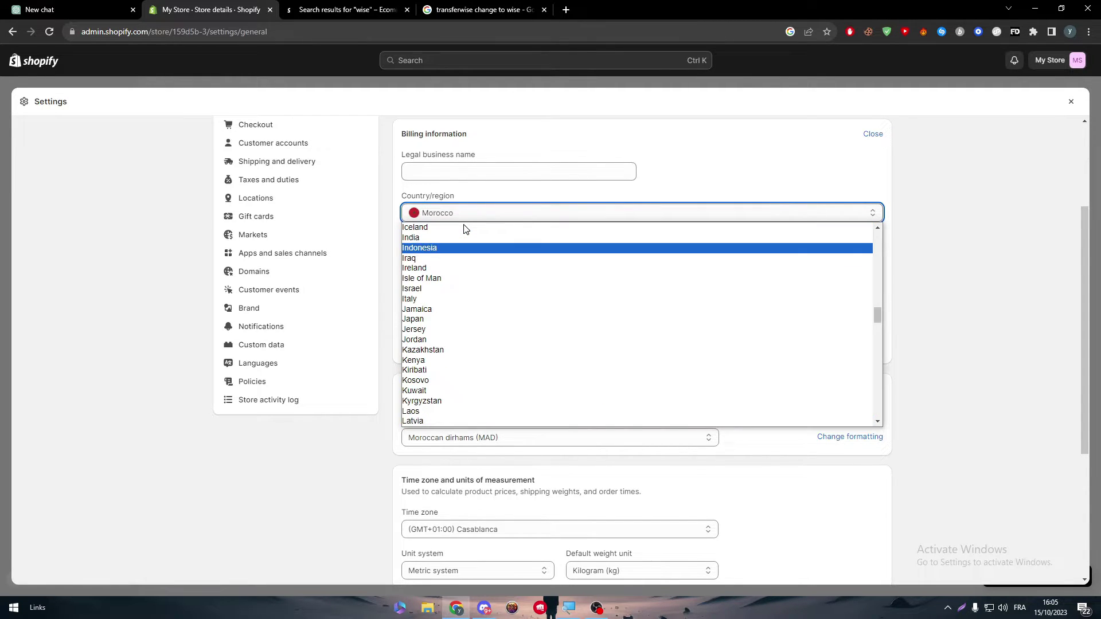
key(Return)
click(460, 241)
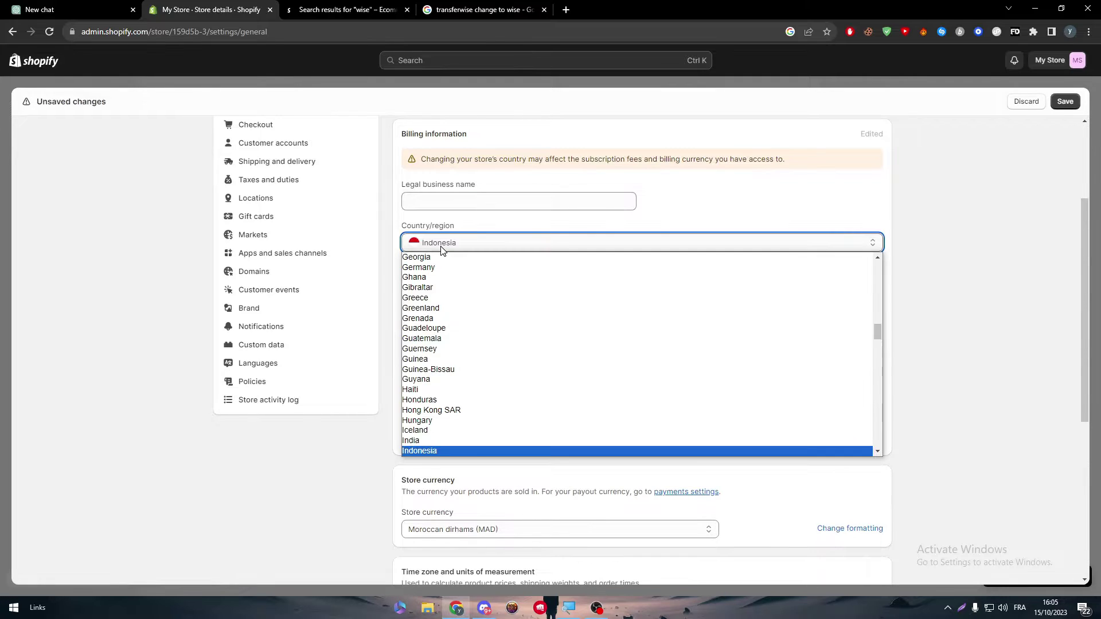
key(u)
key(Down)
key(Down)
key(Down)
key(Down)
key(Down)
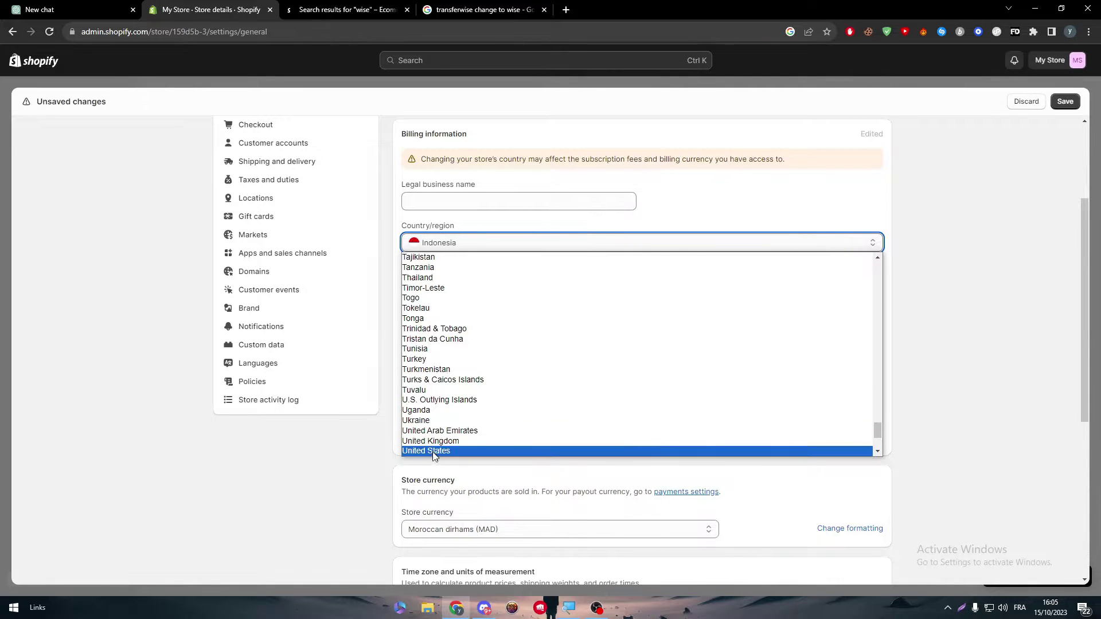
key(Return)
Fill the street address from a saved suggestion, set State to California, and save
click(451, 293)
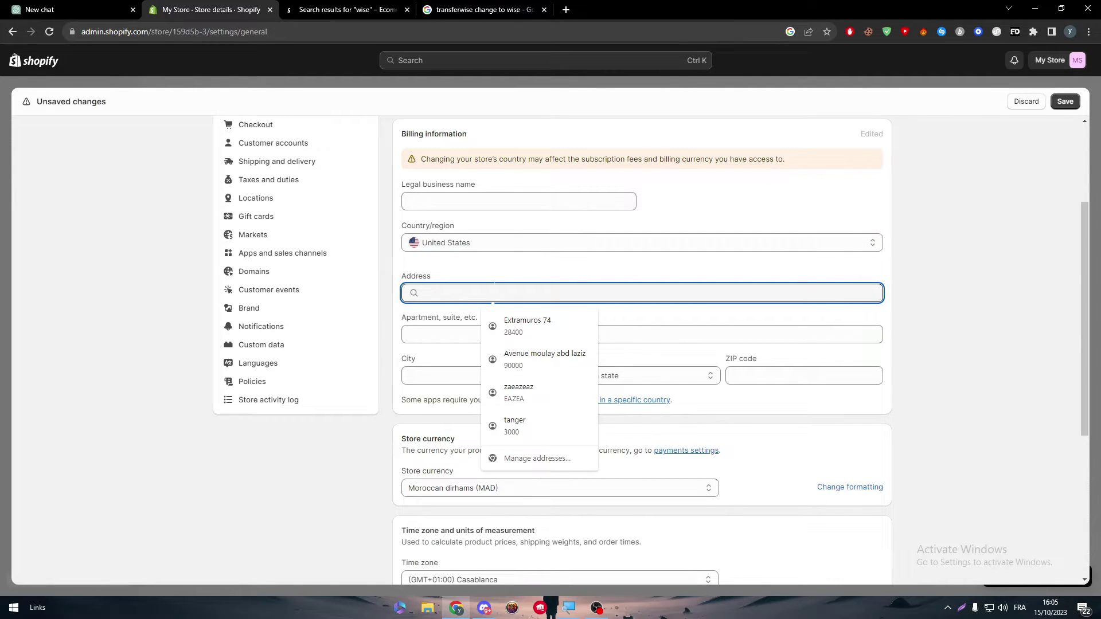
click(503, 336)
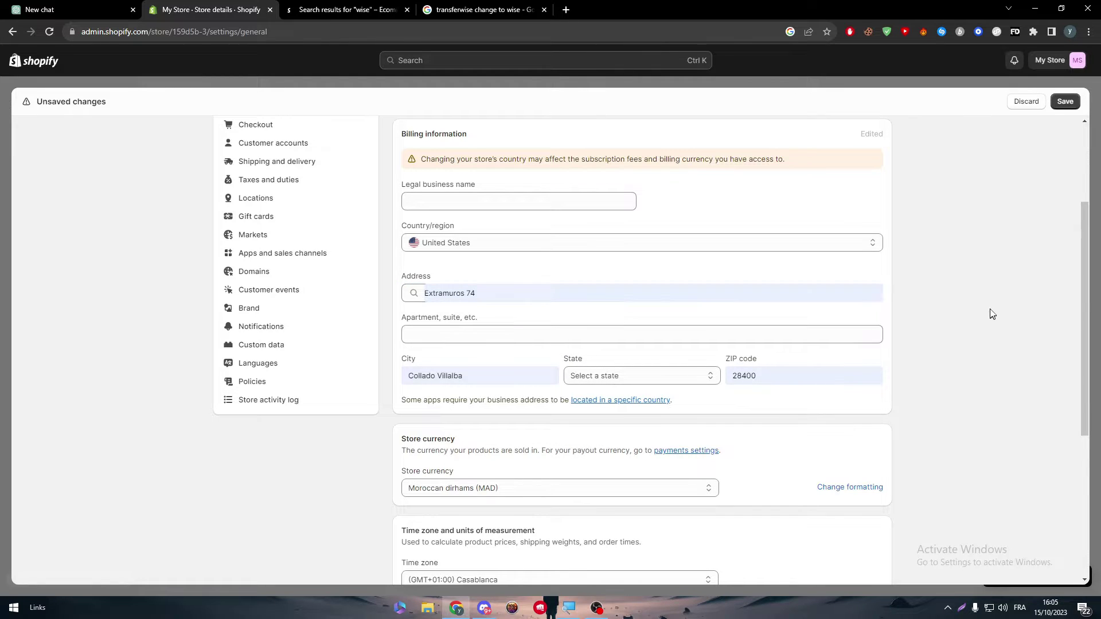
click(632, 376)
click(607, 452)
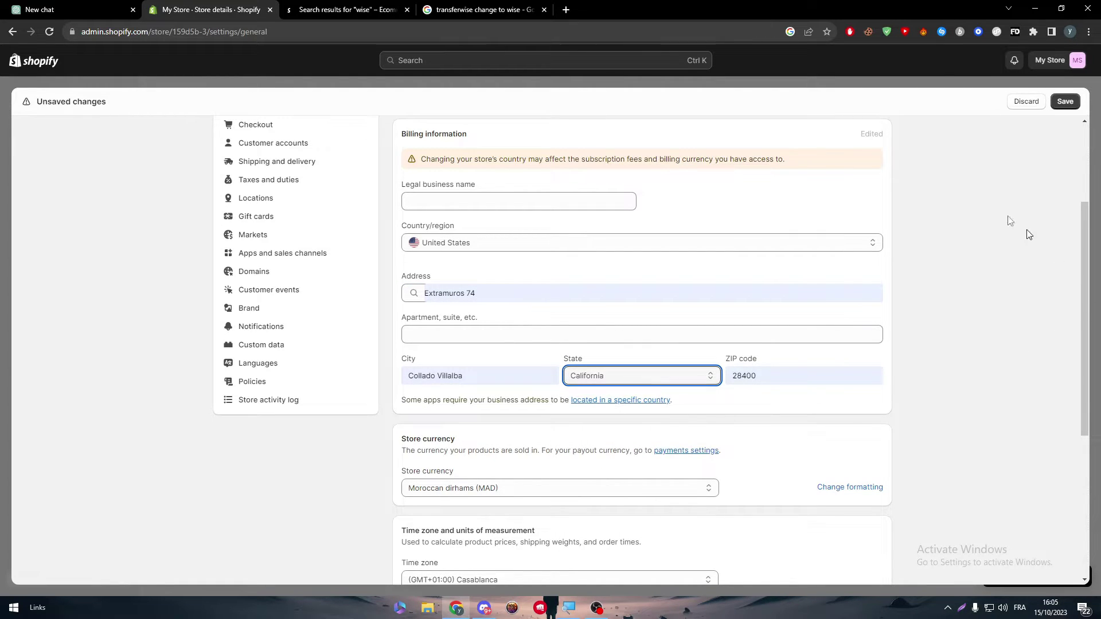
click(1064, 101)
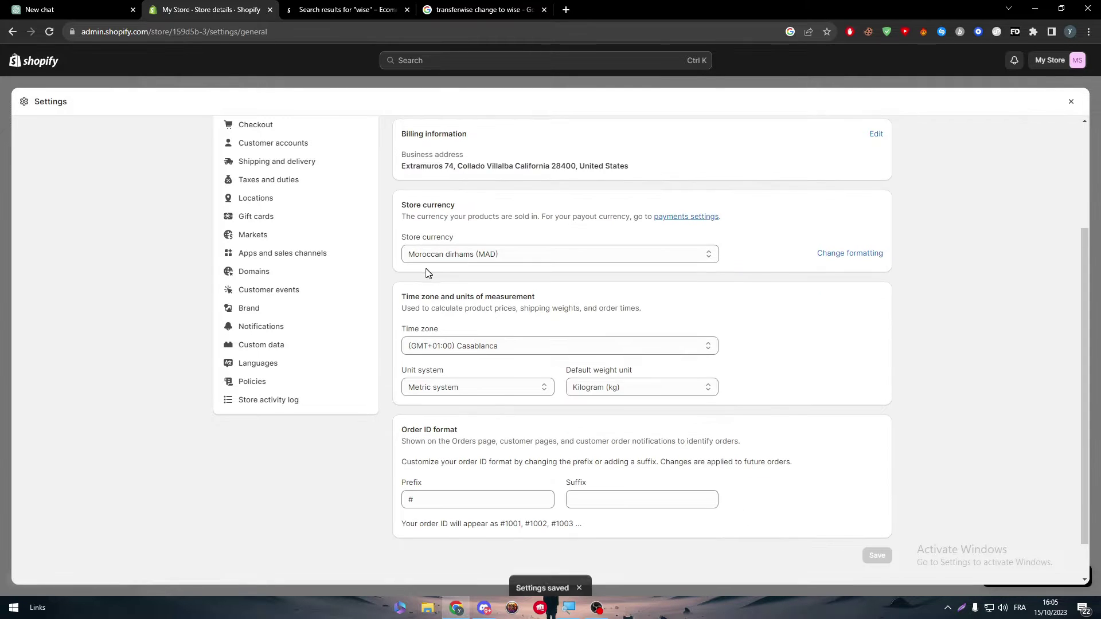
Set the store currency to US dollars (USD) and save
click(705, 255)
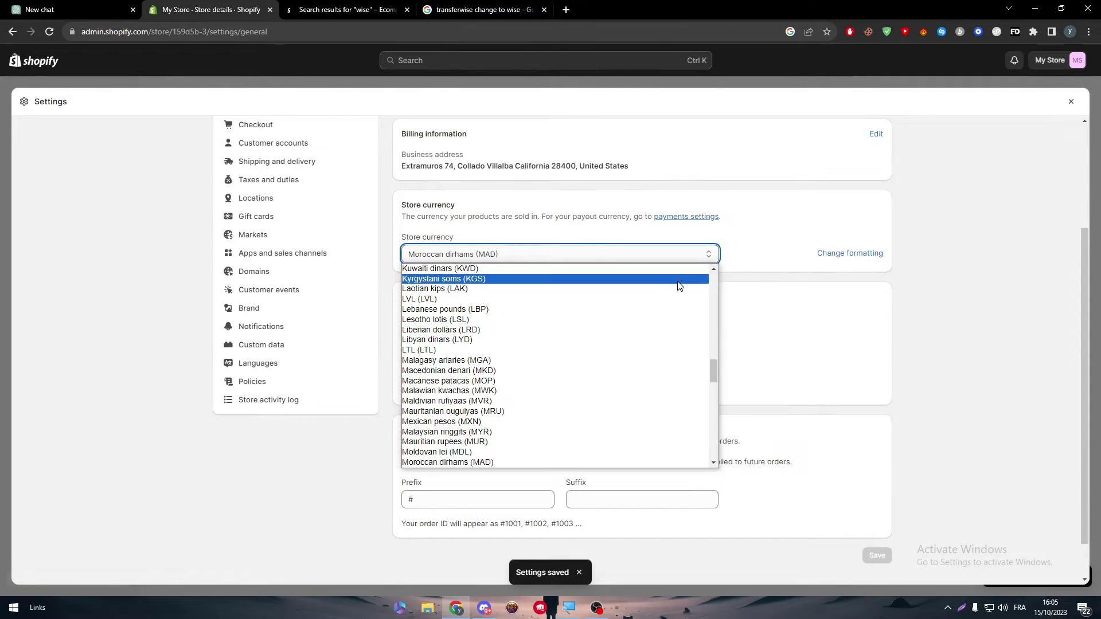
scroll(705, 366, up, 15)
scroll(705, 367, down, 14)
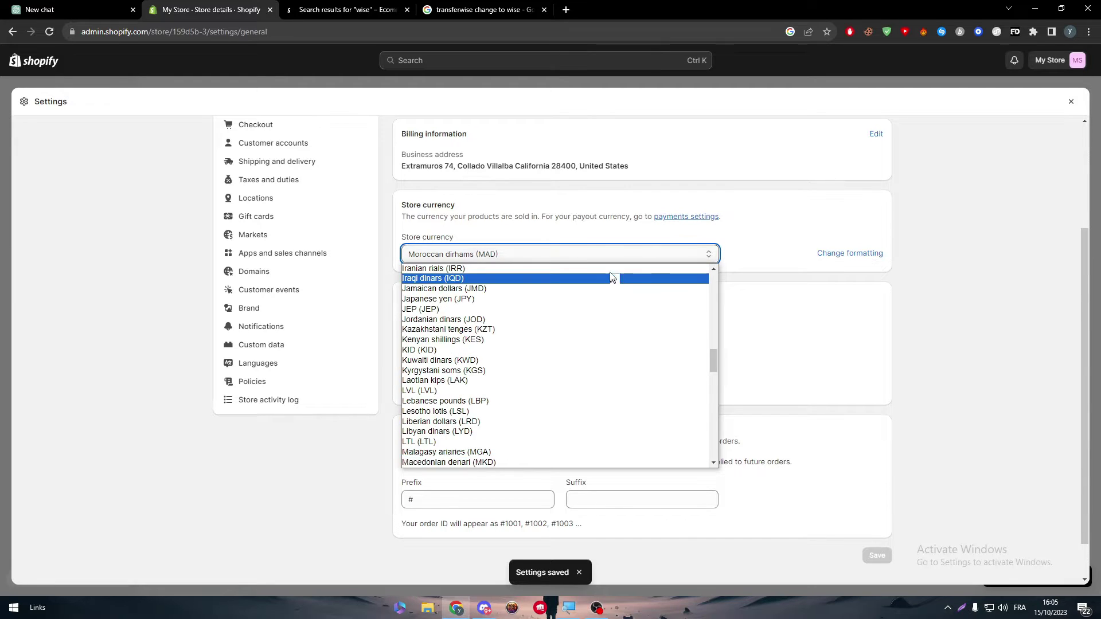
scroll(699, 362, up, 15)
click(673, 269)
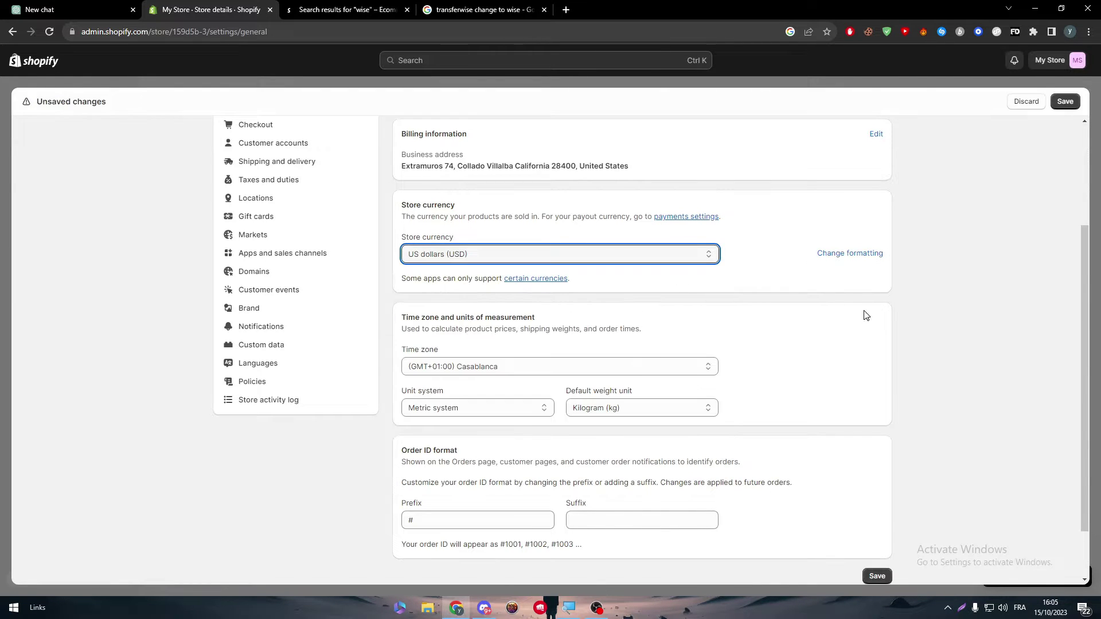
click(1065, 102)
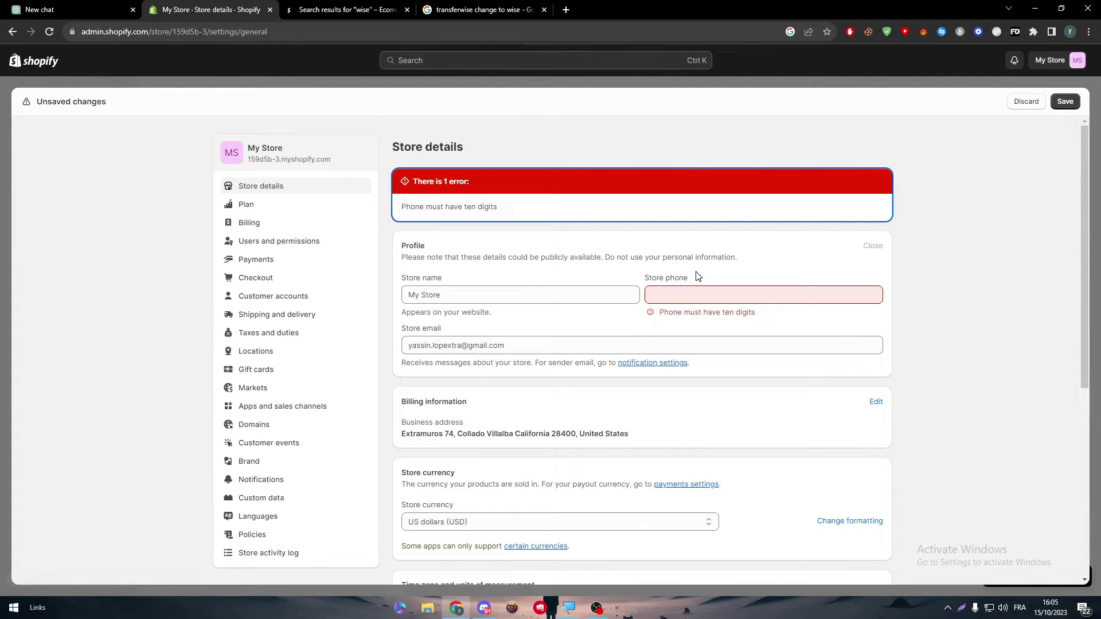
Enter a store phone number, trimming it to ten digits to clear the error, and save
click(699, 295)
click(400, 121)
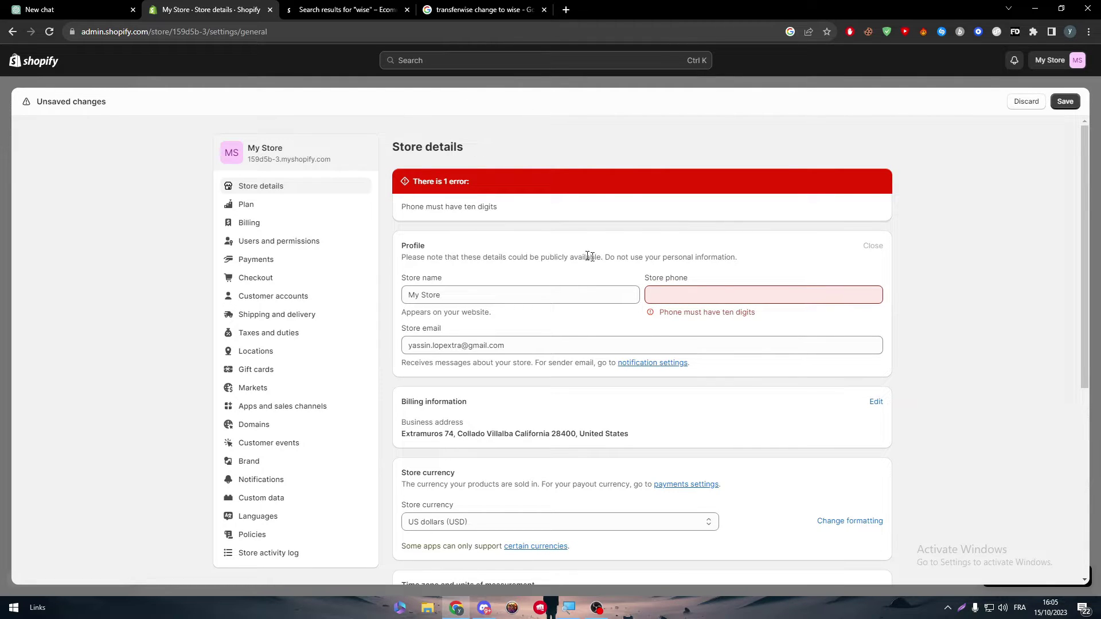
click(720, 293)
text(43423423)
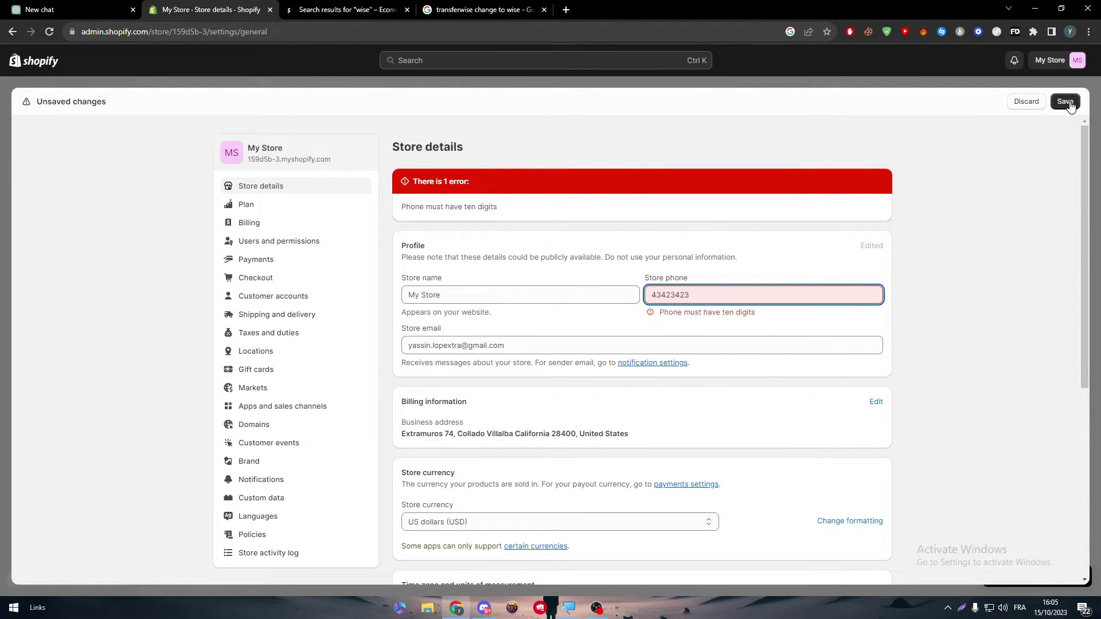
click(1065, 101)
text(4343)
click(1065, 101)
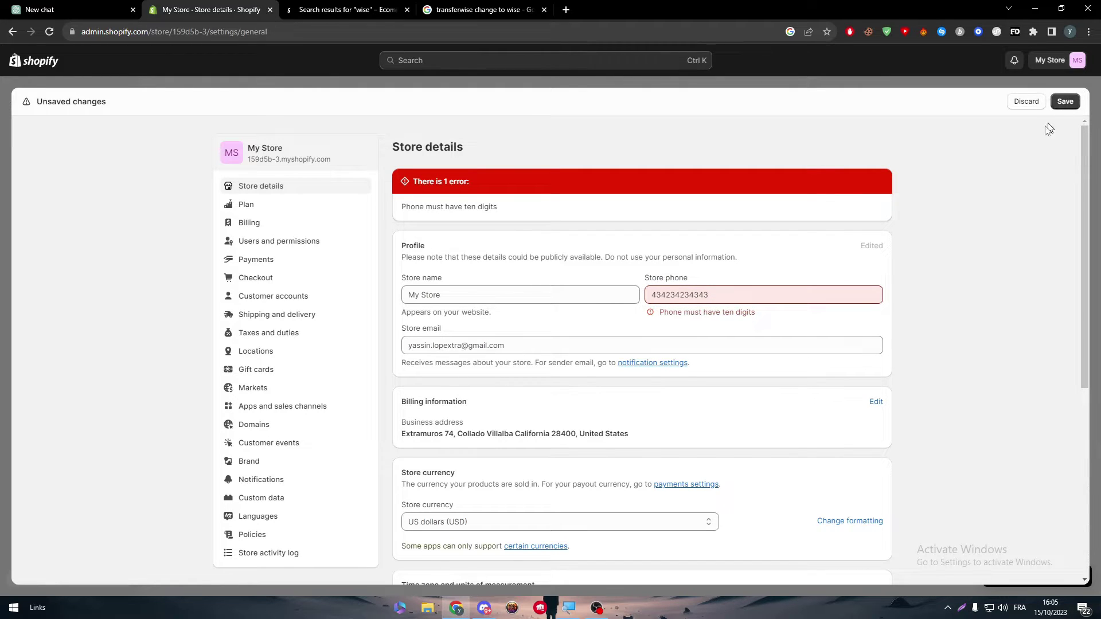
click(660, 295)
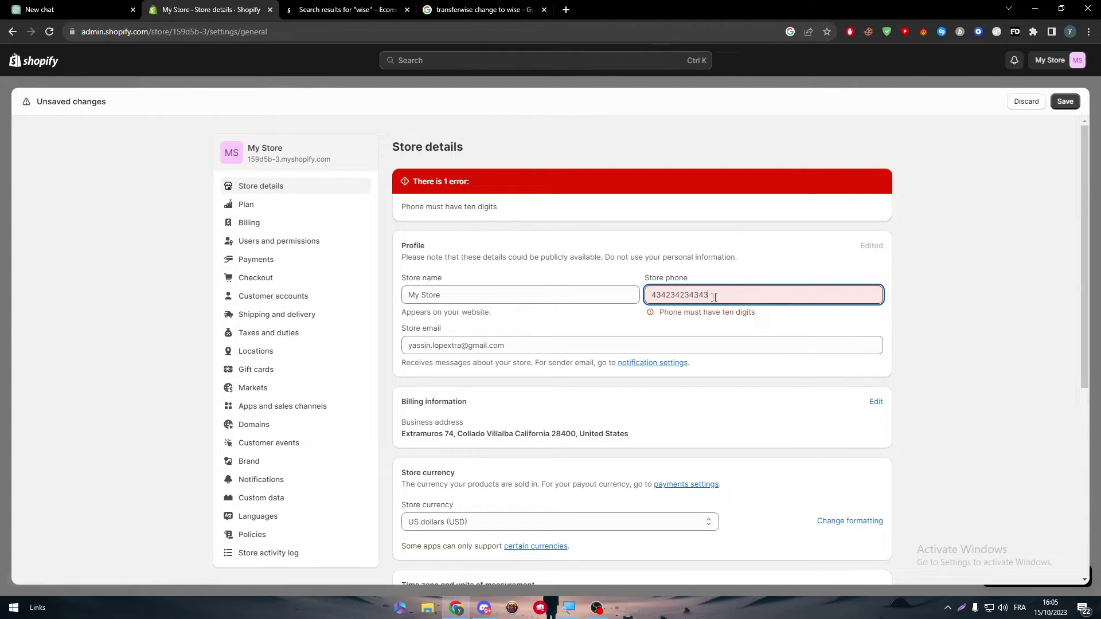
key(shift+End)
key(Delete)
click(982, 201)
click(1071, 102)
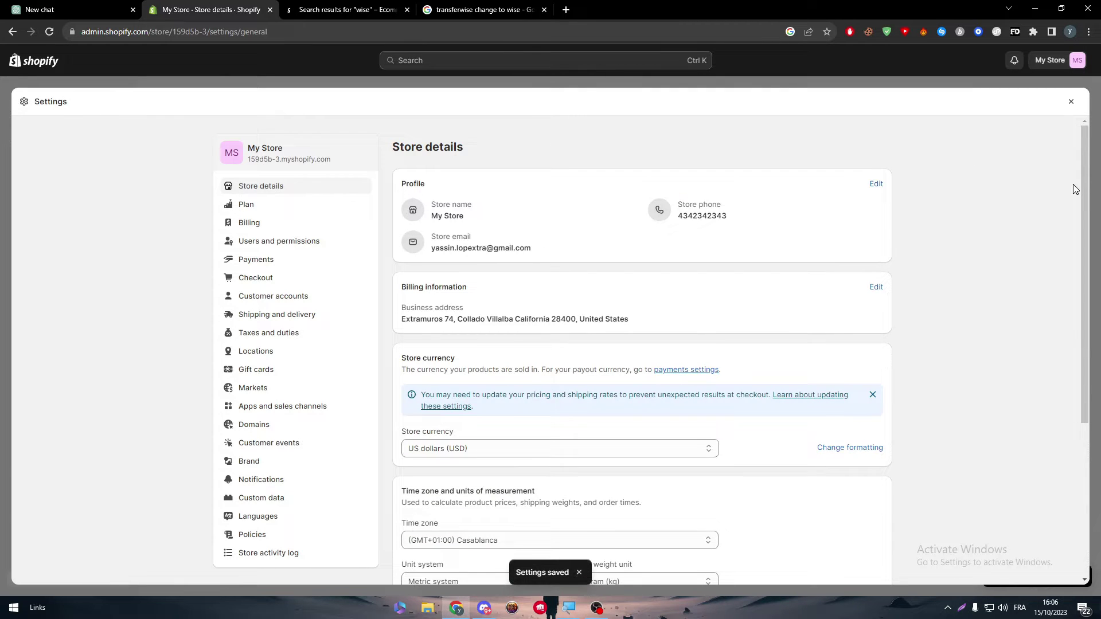
Choose (GMT-10:00) Hawaii from the Time zone list and save the store details
drag(1084, 195, 1042, 380)
click(490, 291)
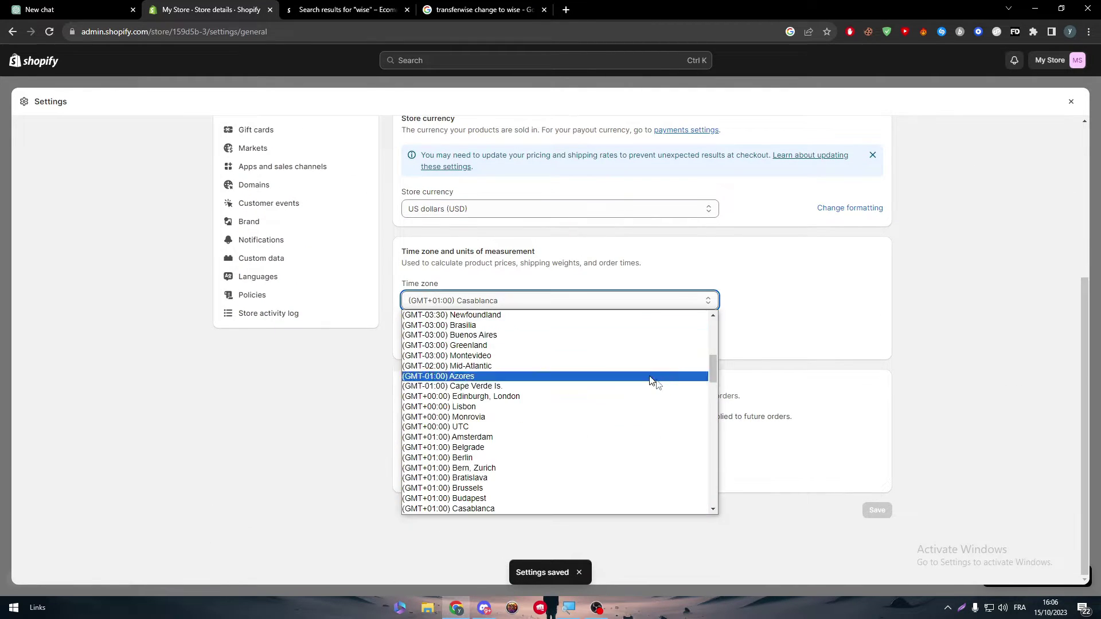
drag(711, 366, 710, 329)
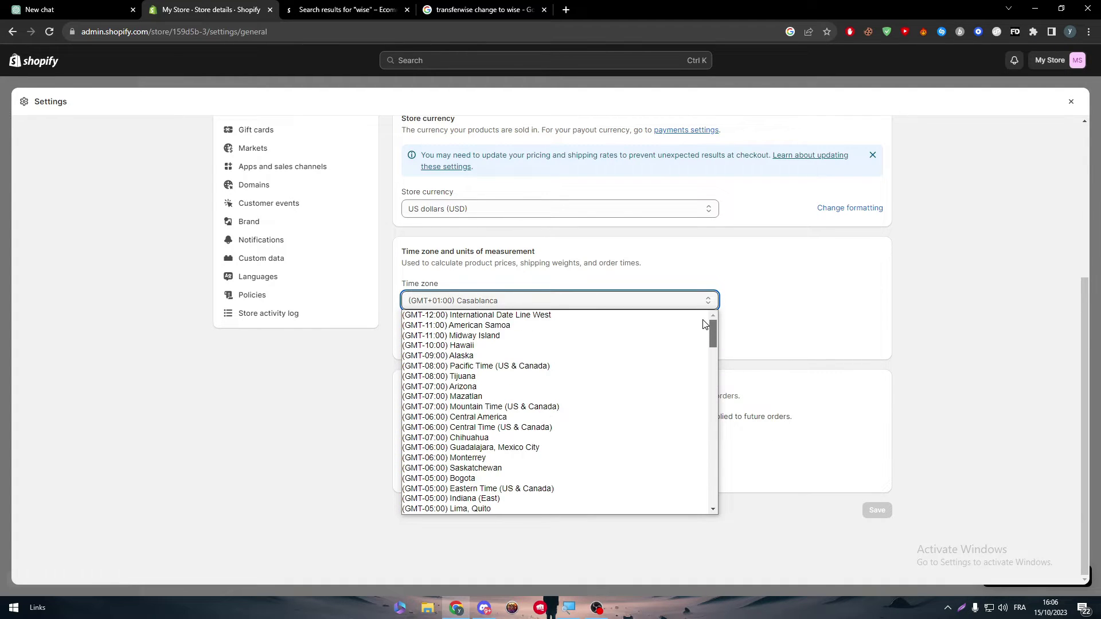
click(485, 345)
click(1065, 101)
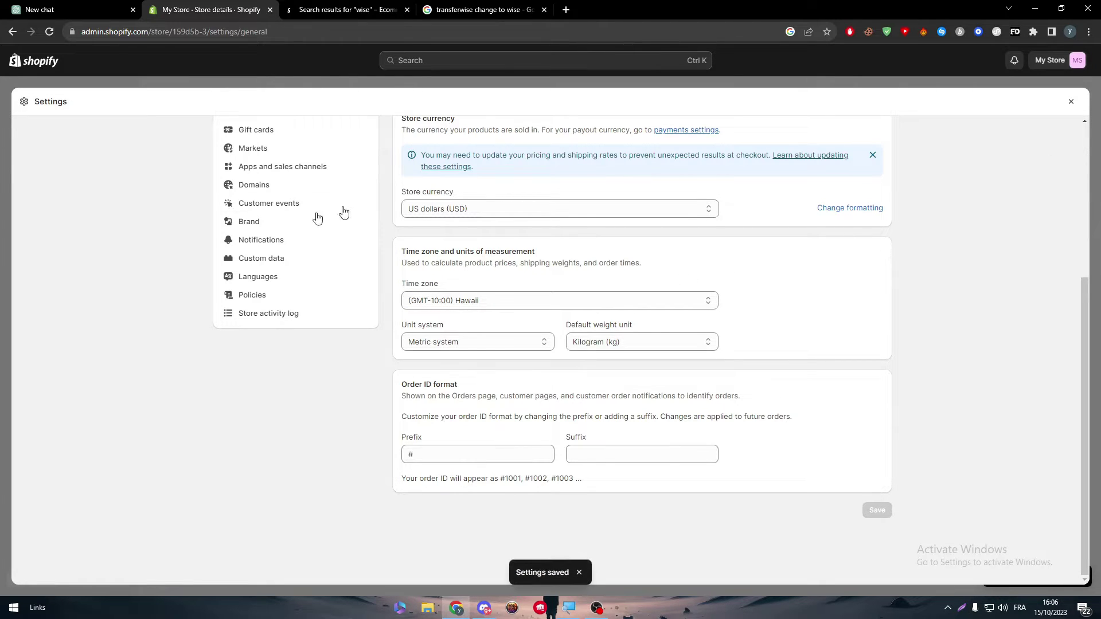
scroll(956, 294, up, 4)
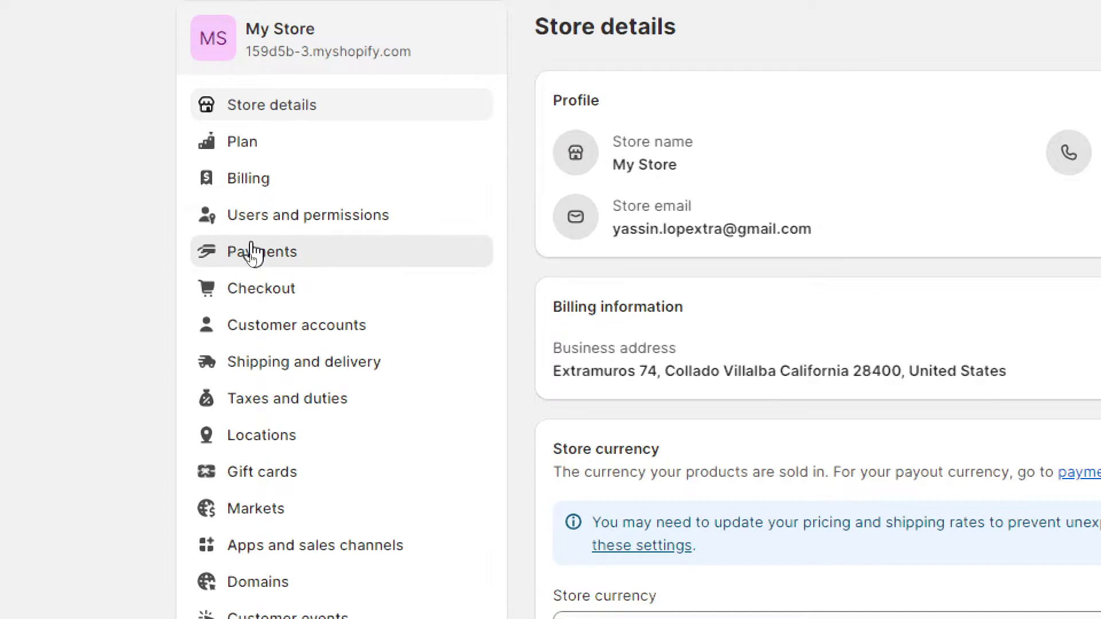
Go to Payments settings and open Add payment methods
click(253, 258)
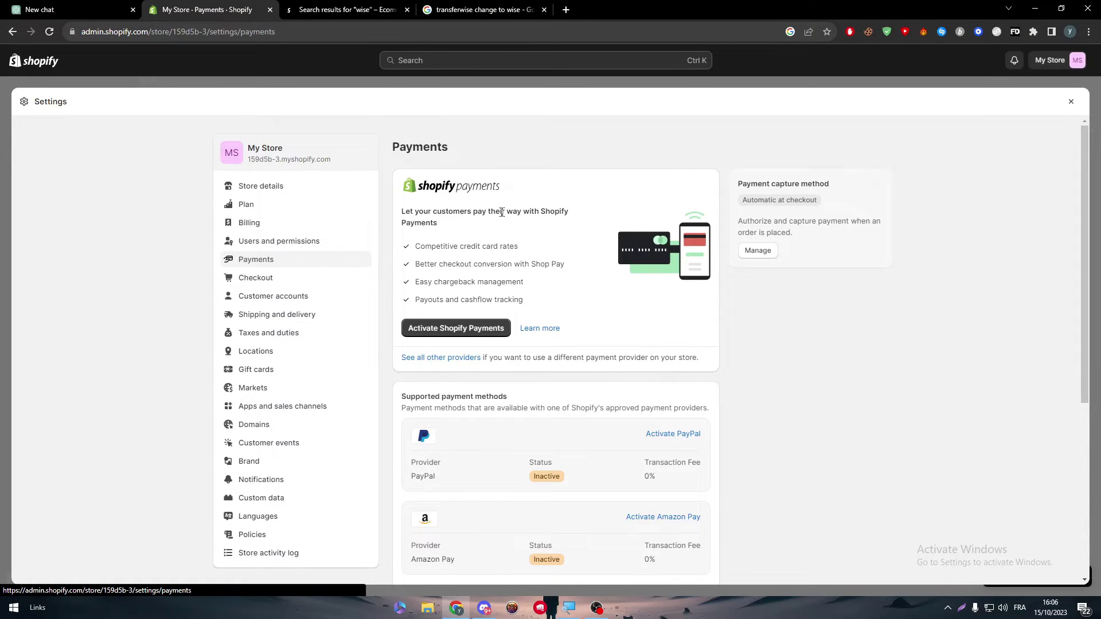
drag(451, 234, 523, 278)
click(634, 285)
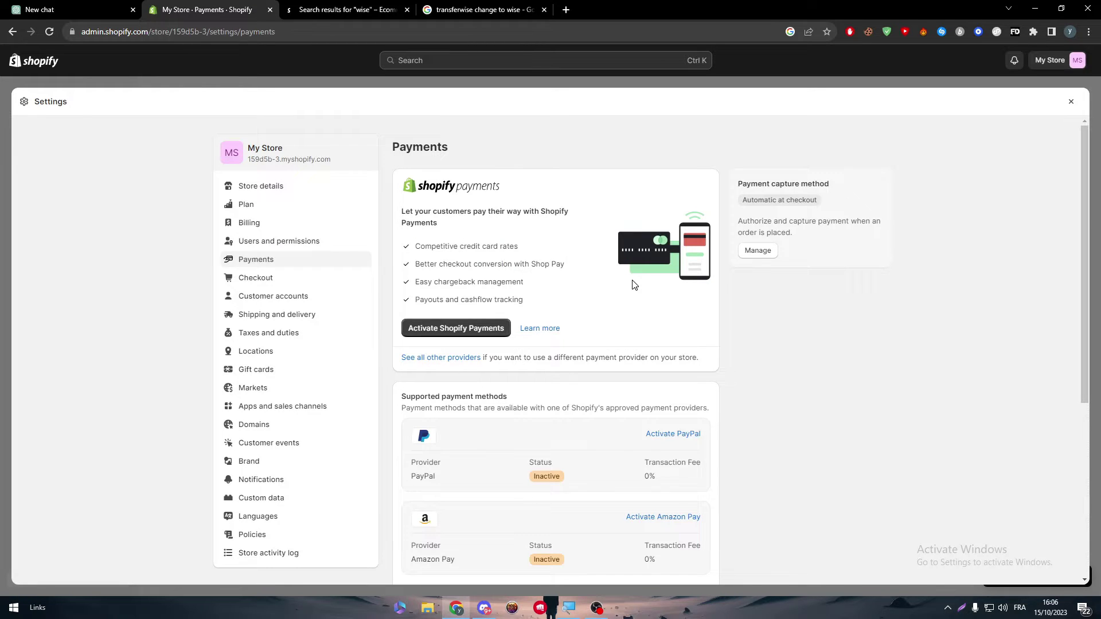
drag(1084, 163, 1080, 203)
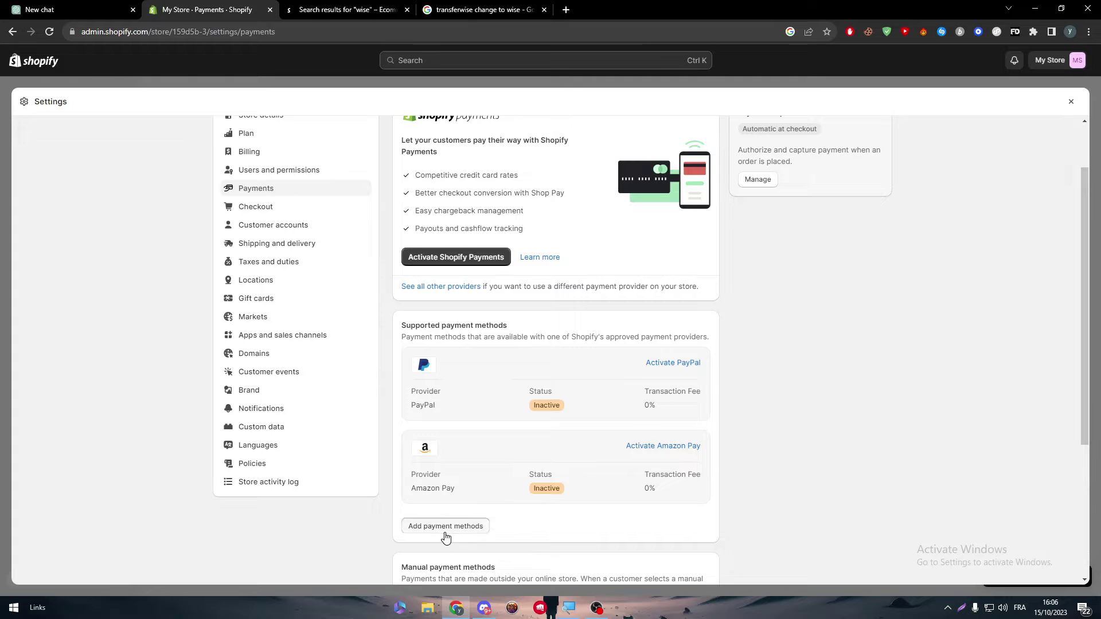
click(453, 528)
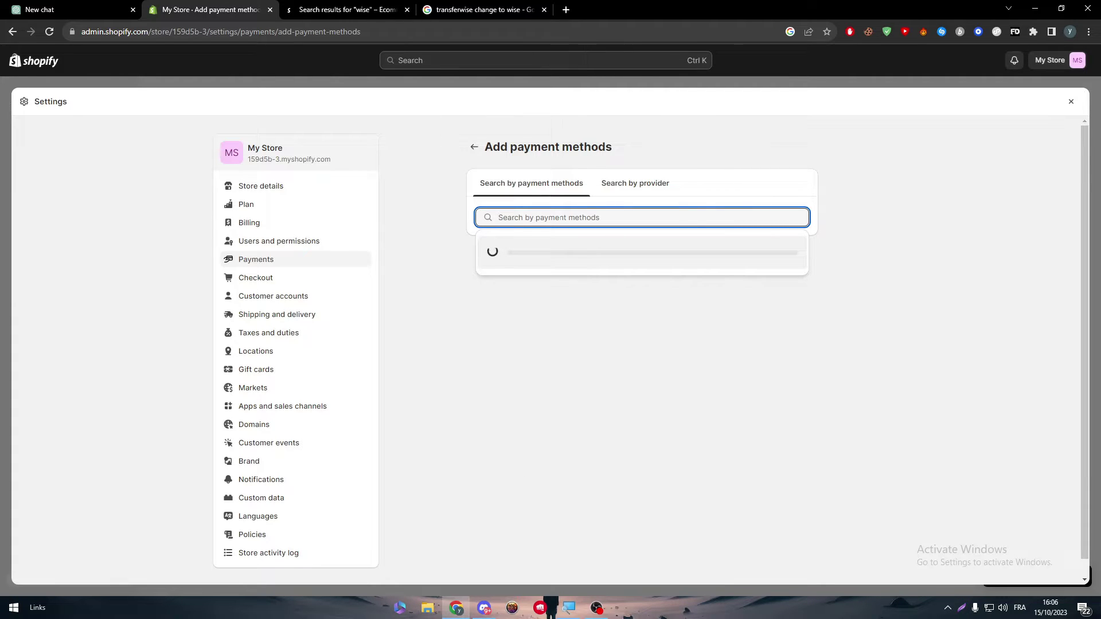
Search payment methods for 'wise', find no match, then filter by Visa instead
text(wi)
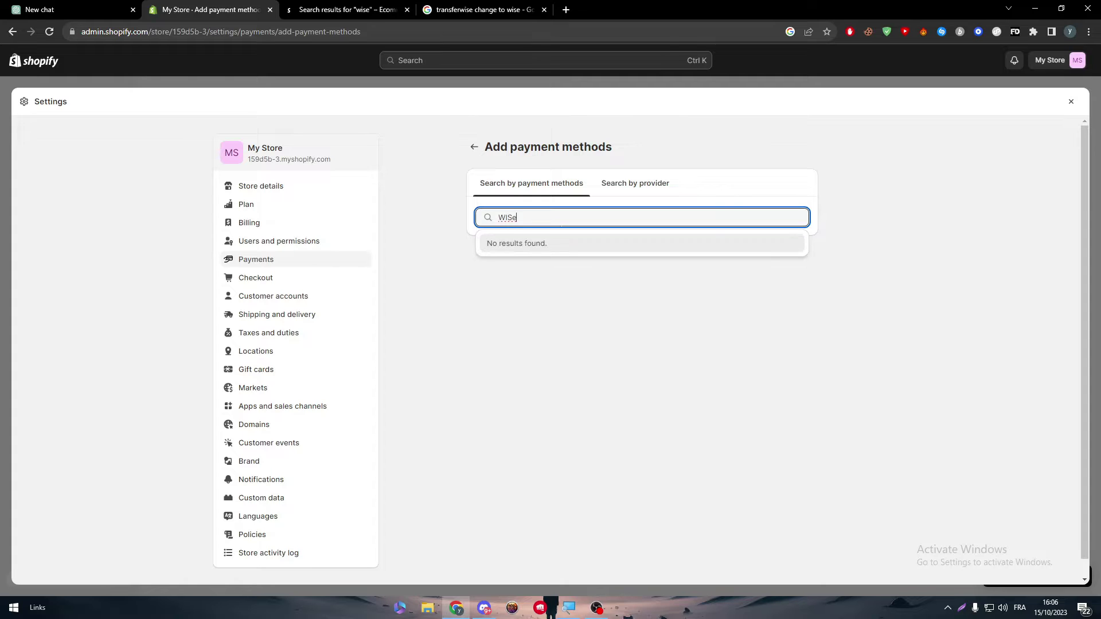
double_click(507, 217)
text(visa)
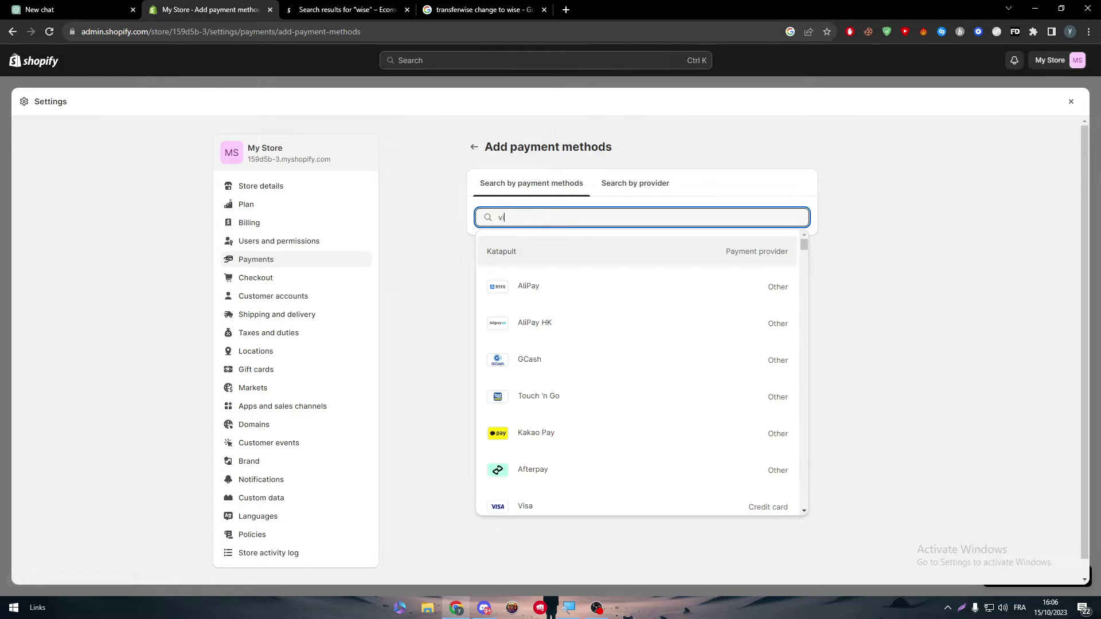
click(551, 267)
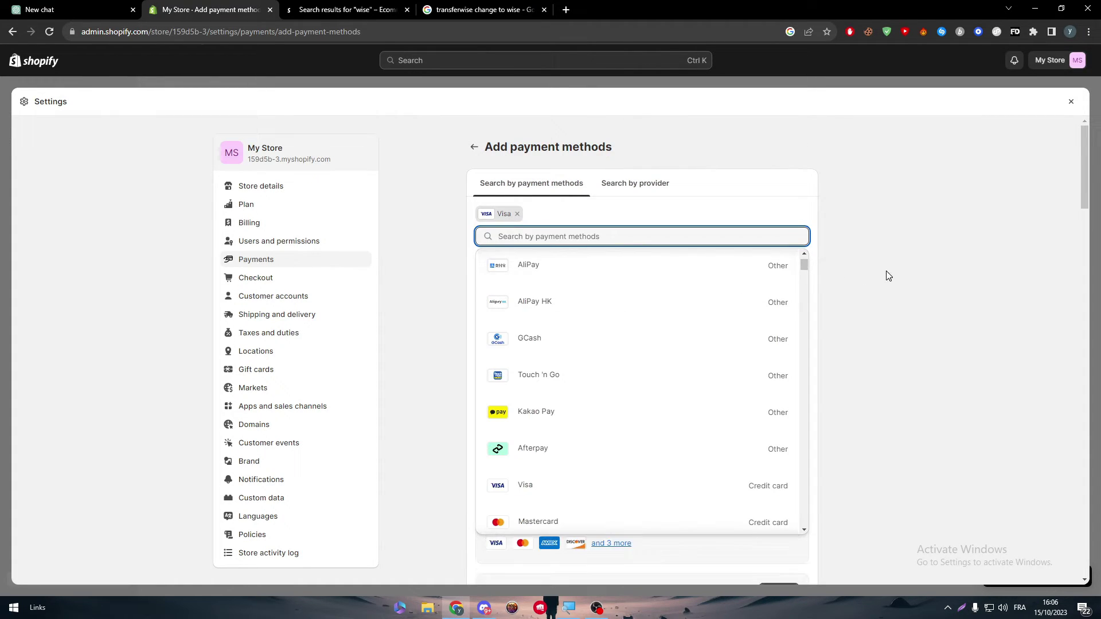
Browse the 31 Visa-capable providers, including Payzone Maroc
drag(1085, 173, 1050, 434)
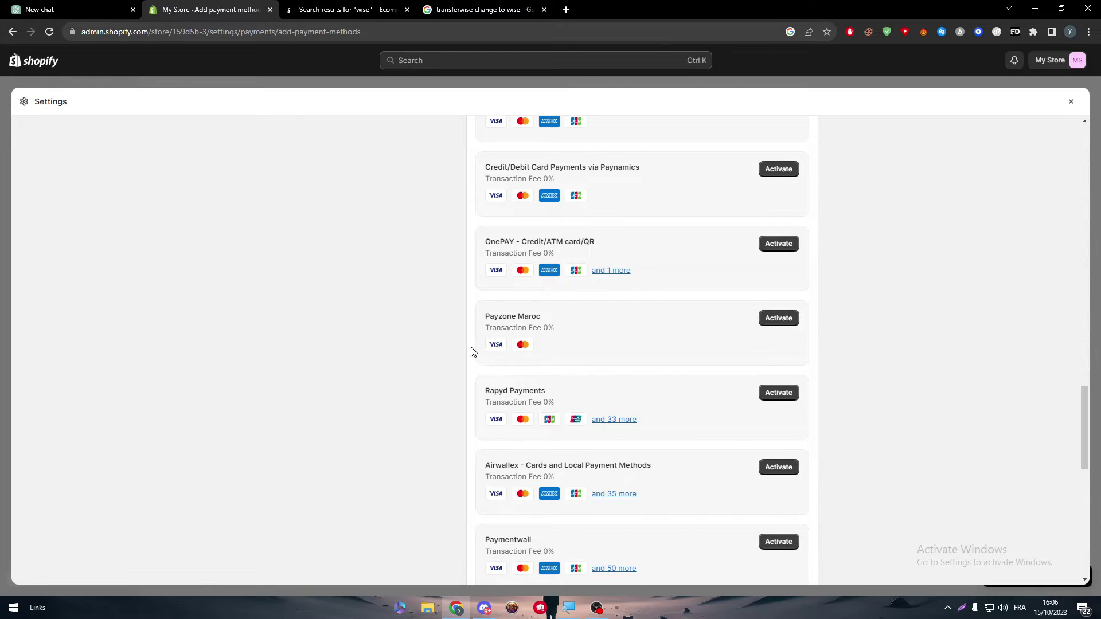
triple_click(505, 313)
triple_click(527, 317)
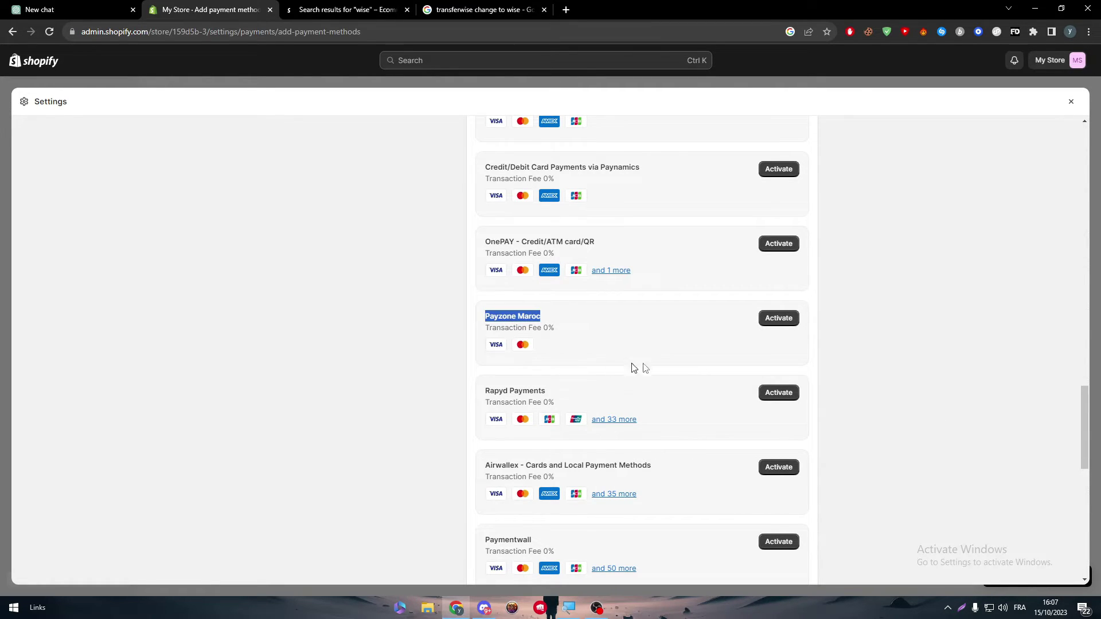
click(1073, 437)
drag(1075, 434, 1026, 147)
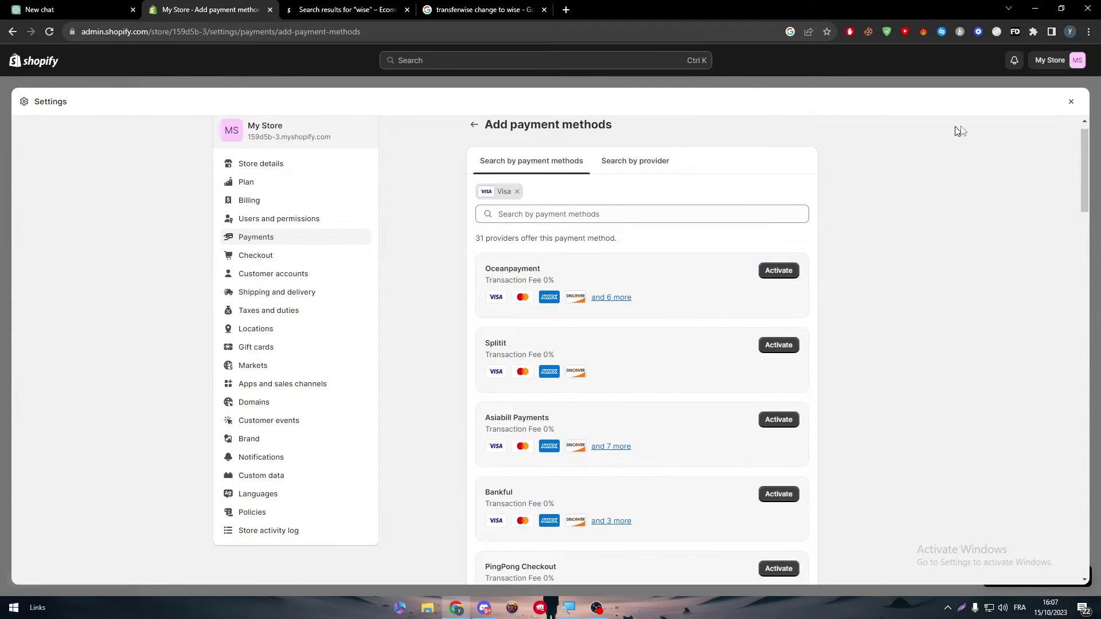
Close Settings, dismiss the trial offer banner, and reopen Settings at Store details
click(1070, 101)
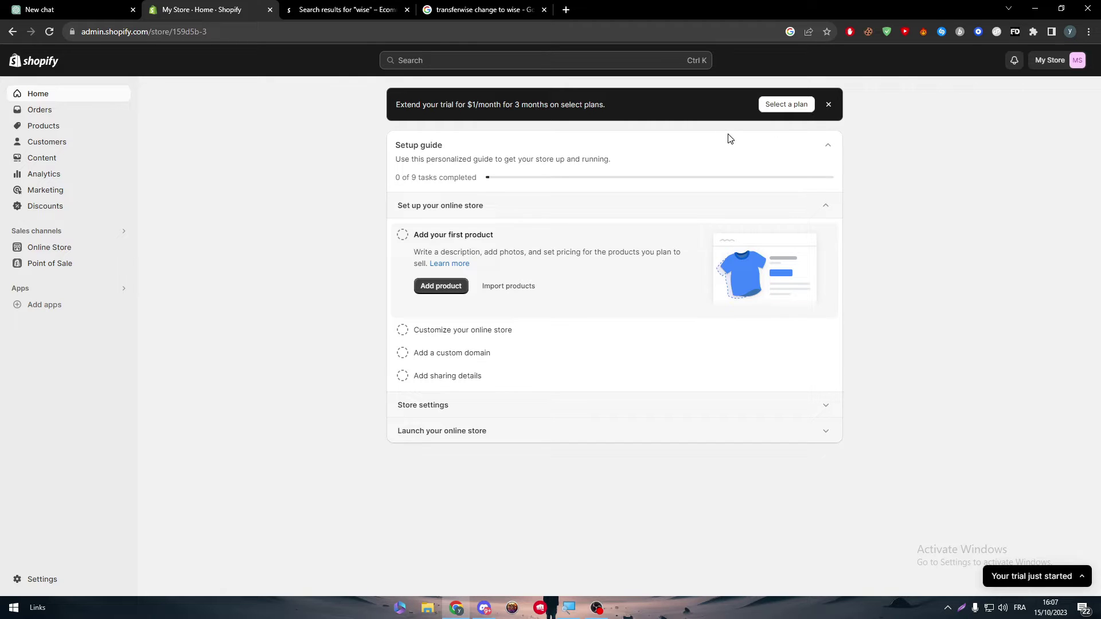
click(828, 104)
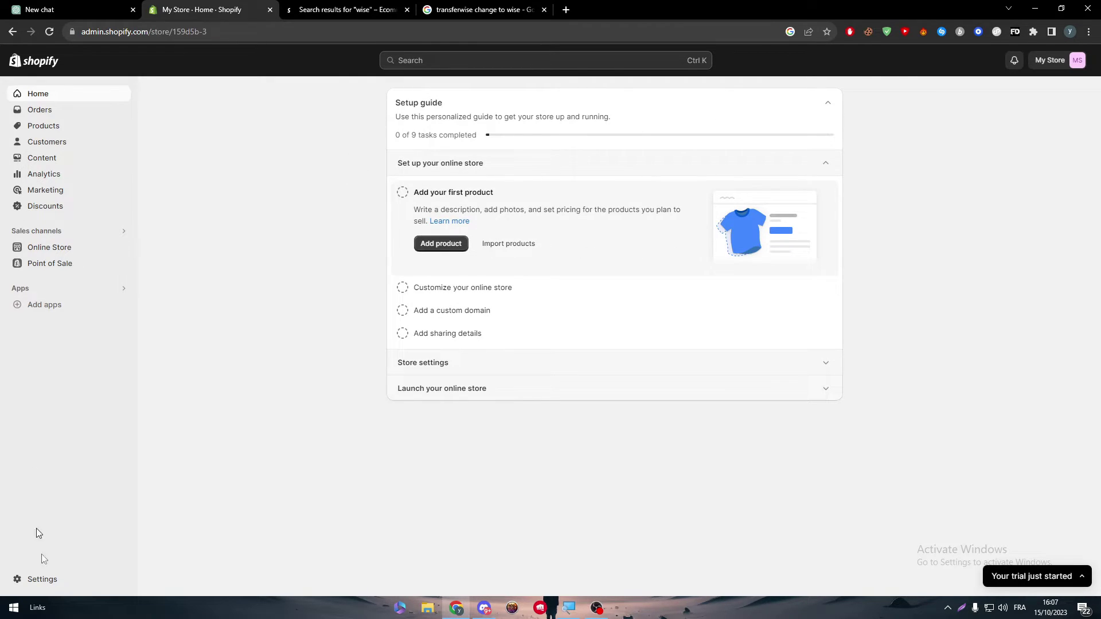
click(58, 578)
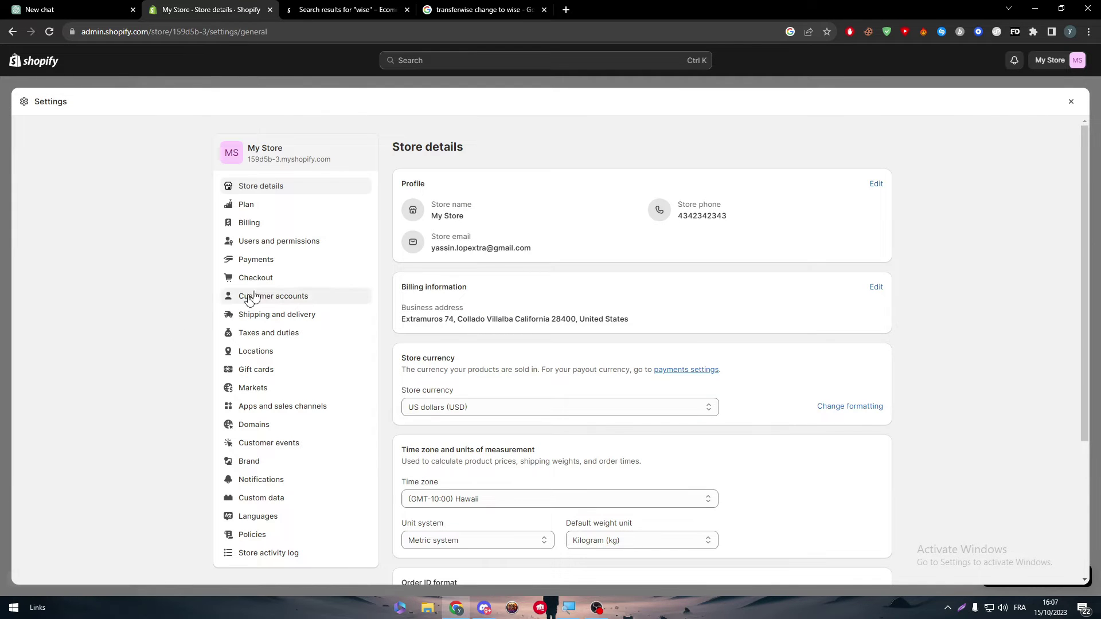
Search all third-party payment providers for 'wise' and 'transfer', find none, and clear the search
click(256, 259)
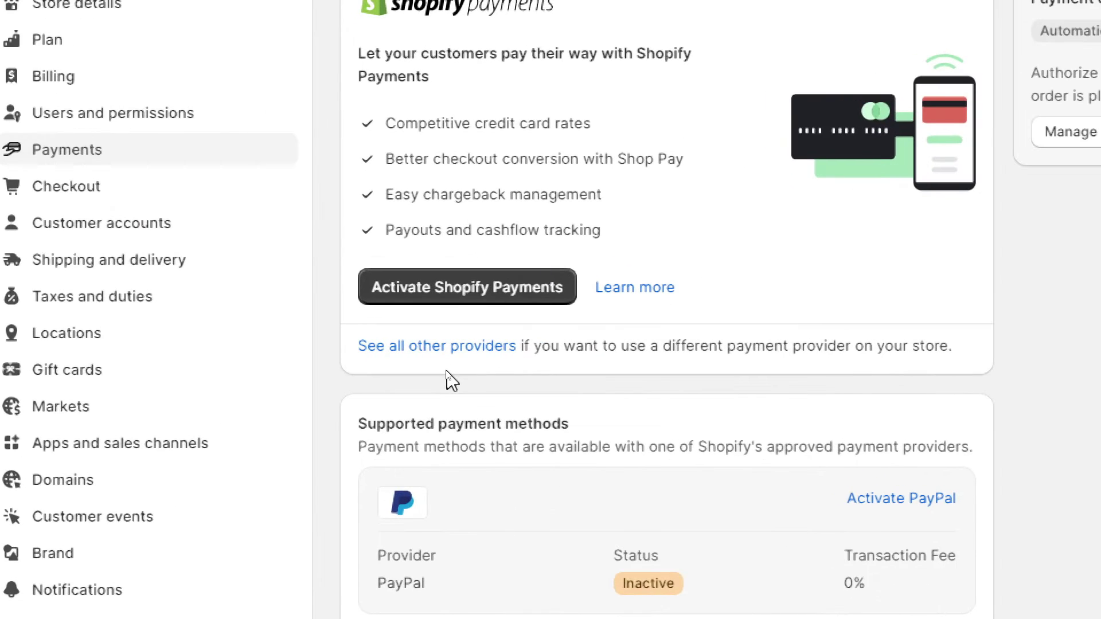
click(484, 347)
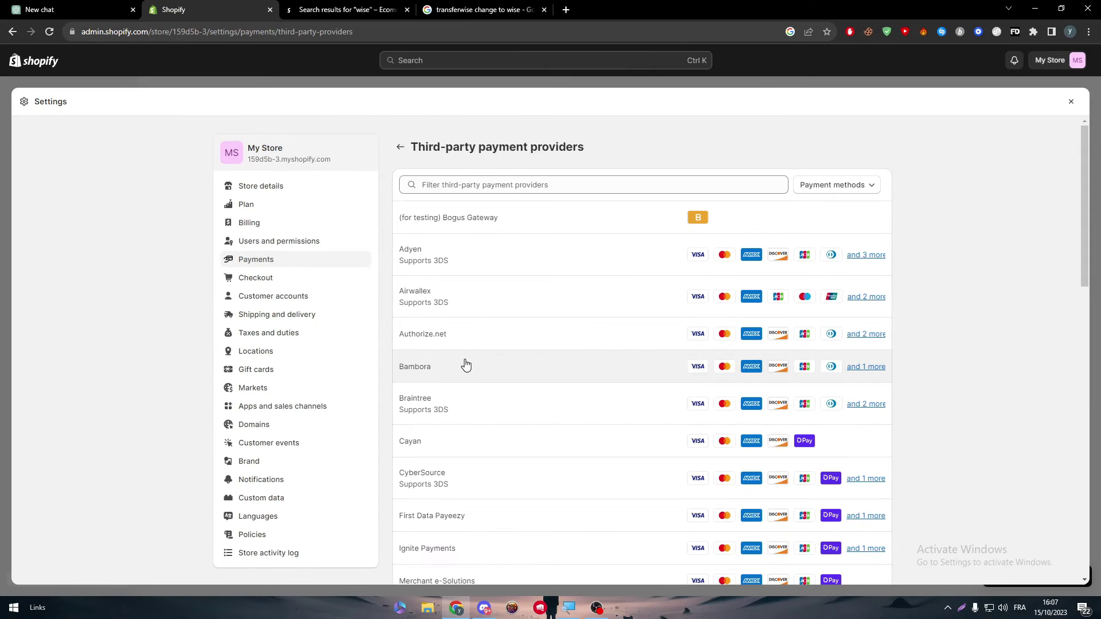
click(459, 182)
text(w)
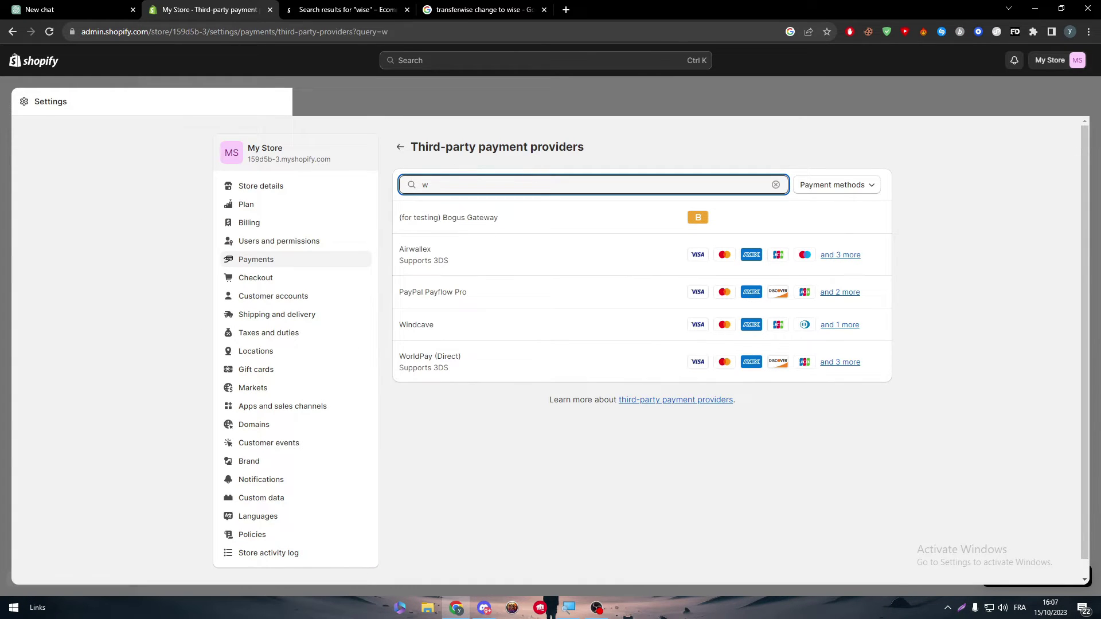
text(ise)
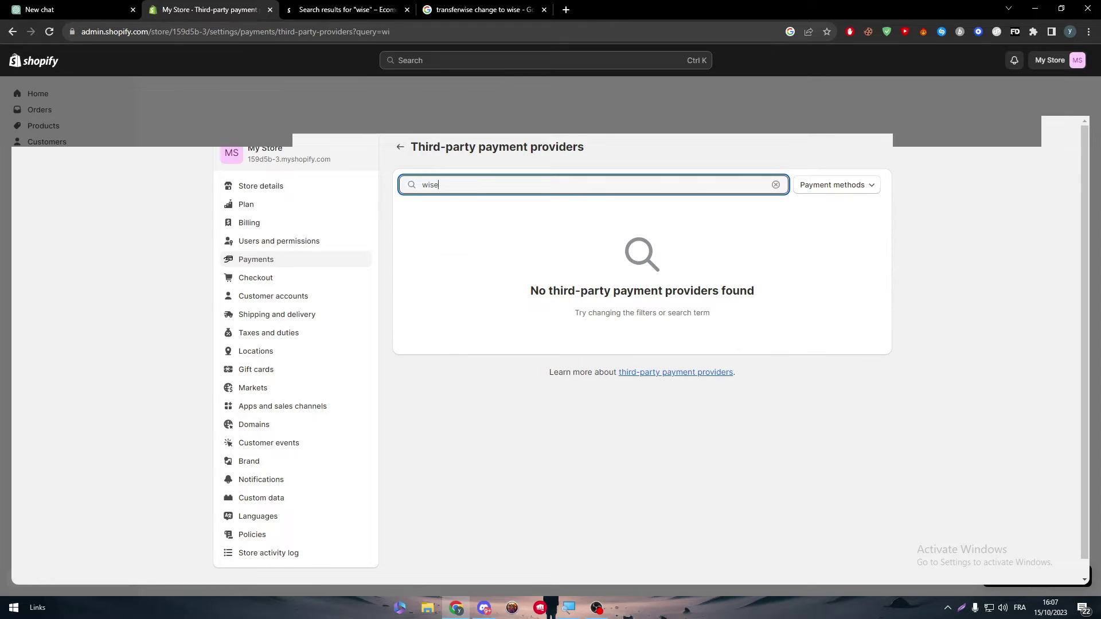
key(BackSpace)
key(BackSpace)
key(BackSpace)
text(trans)
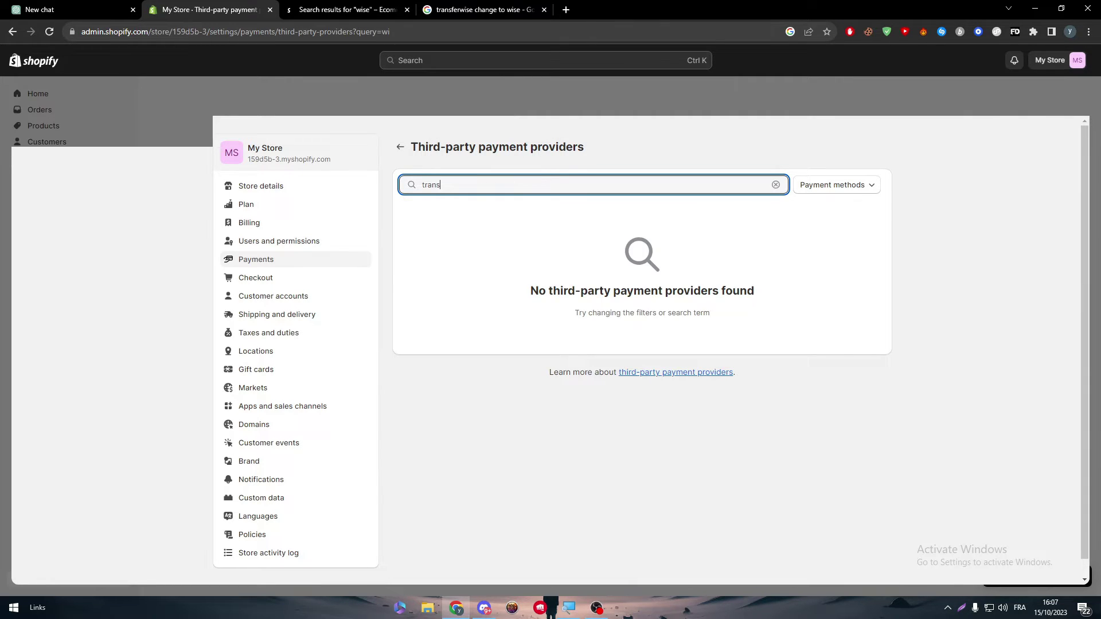
text(fer)
key(ctrl+a)
key(BackSpace)
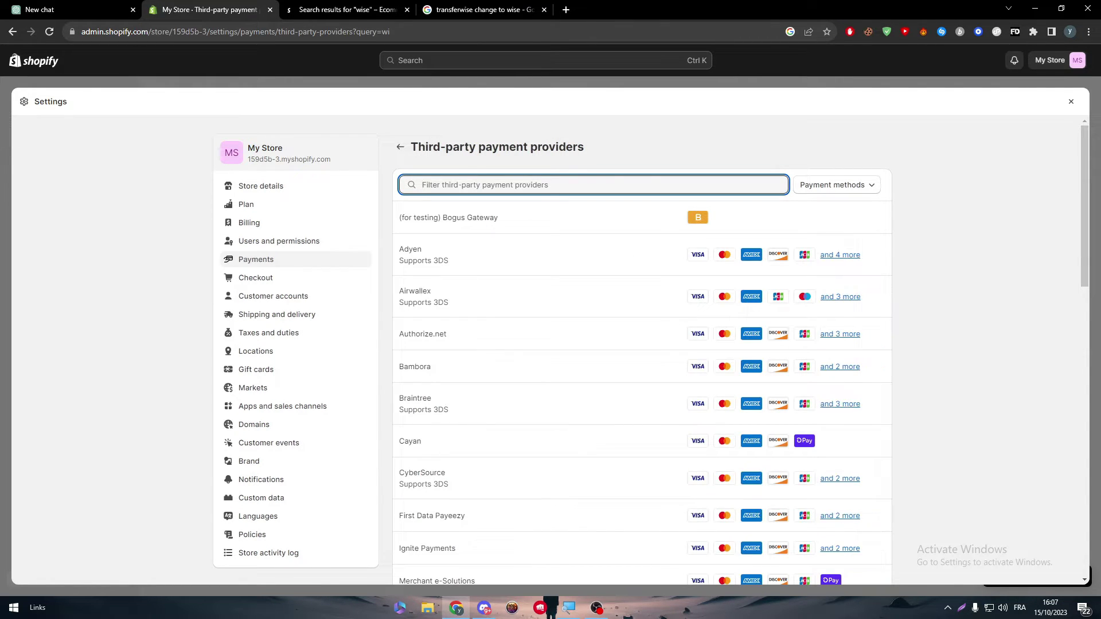
Close Settings and open the All stores list from the store menu
click(1070, 102)
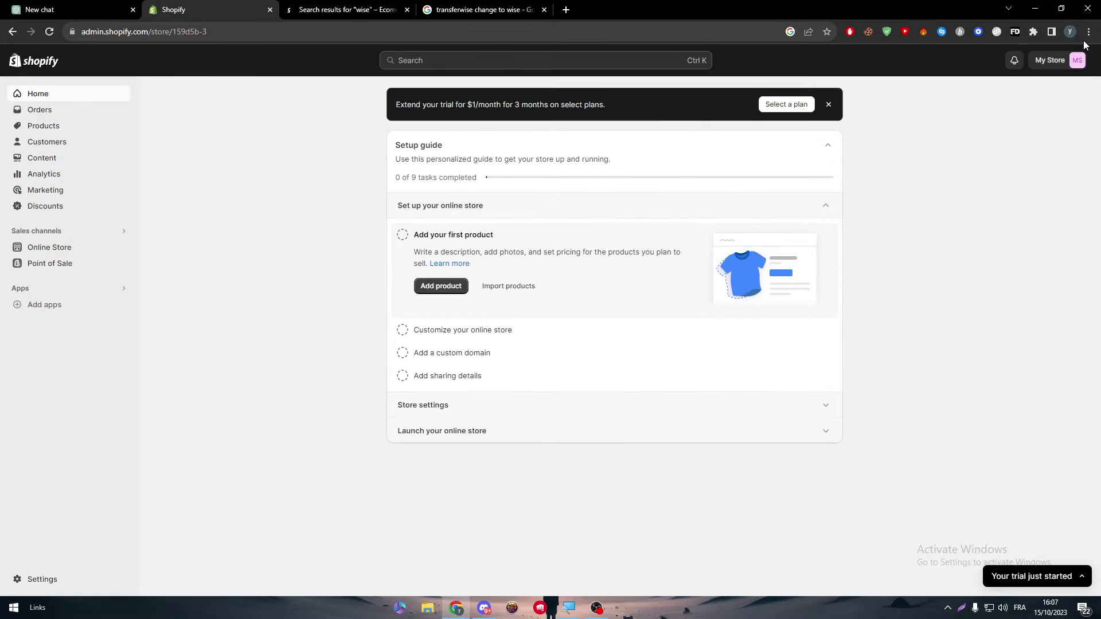
click(1050, 60)
click(960, 137)
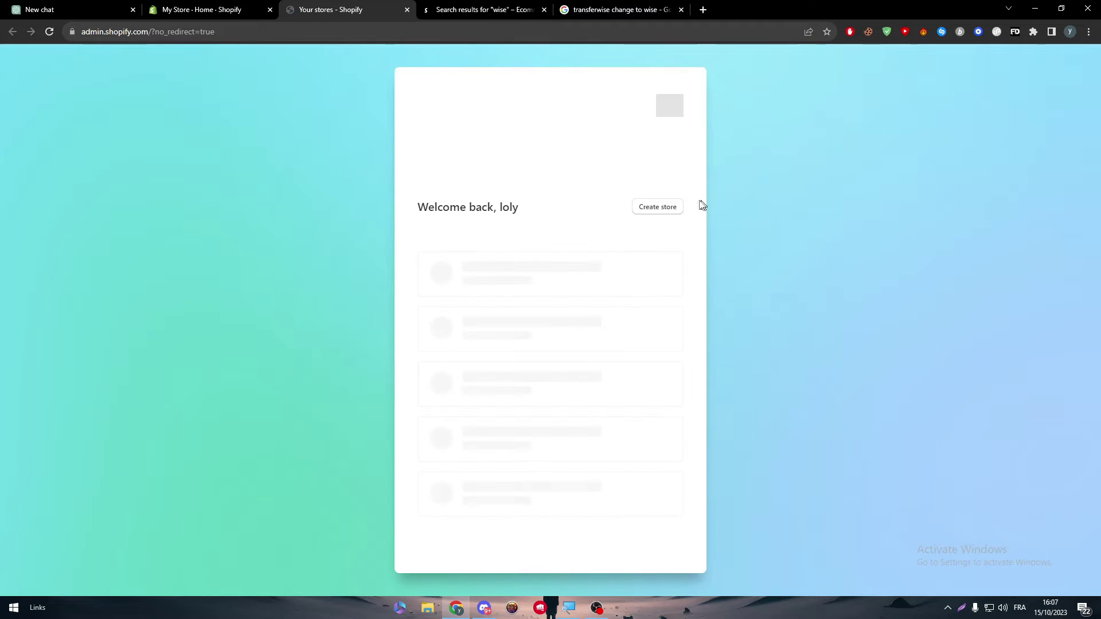
Start a new store, skip the business question, and set Country/region to United States
click(643, 161)
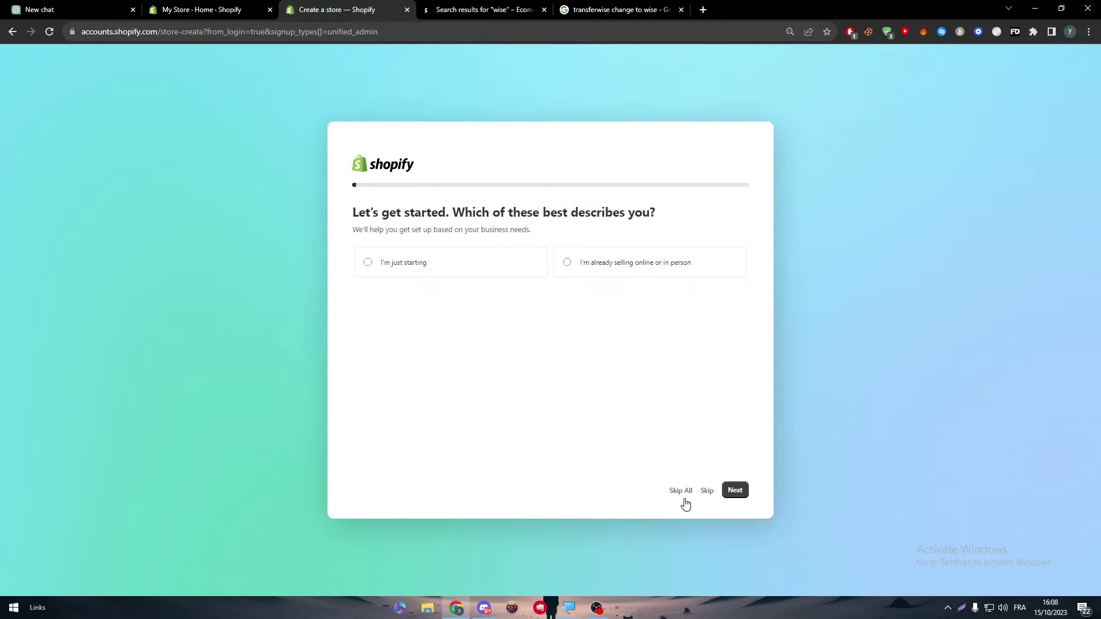
click(686, 493)
click(484, 354)
key(u)
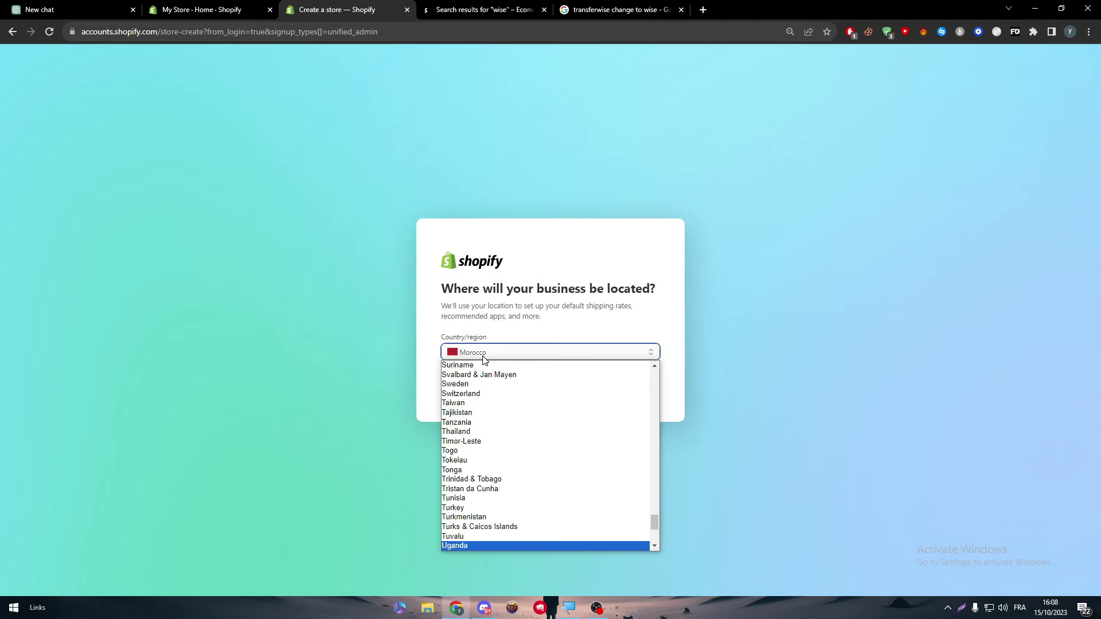
scroll(652, 548, down, 3)
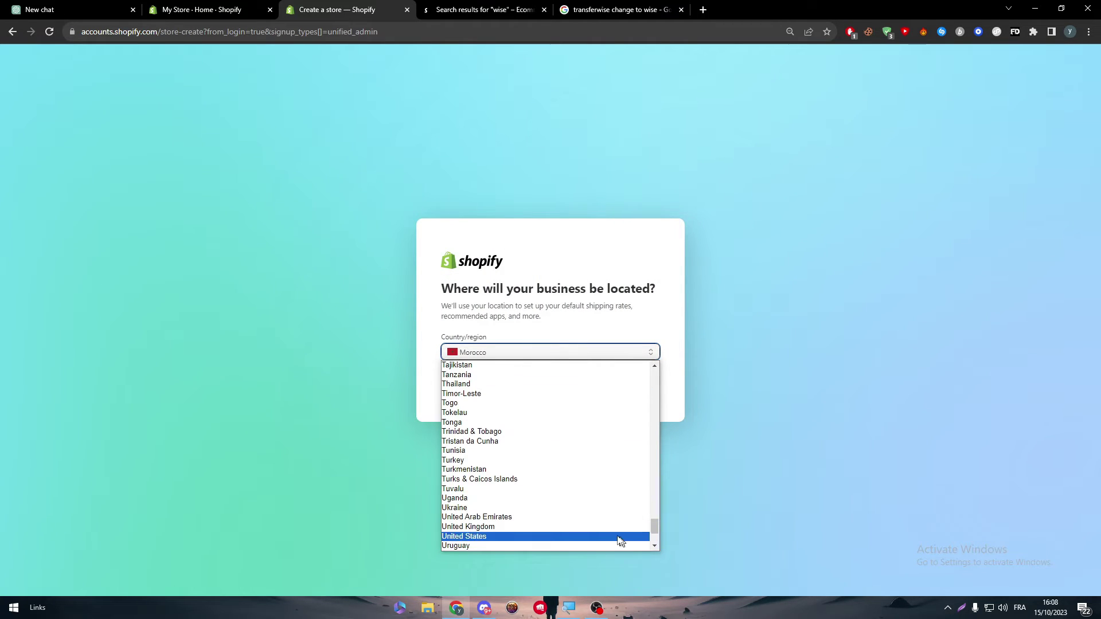
click(610, 536)
Confirm the United States location and choose the owning account to create the store
click(654, 395)
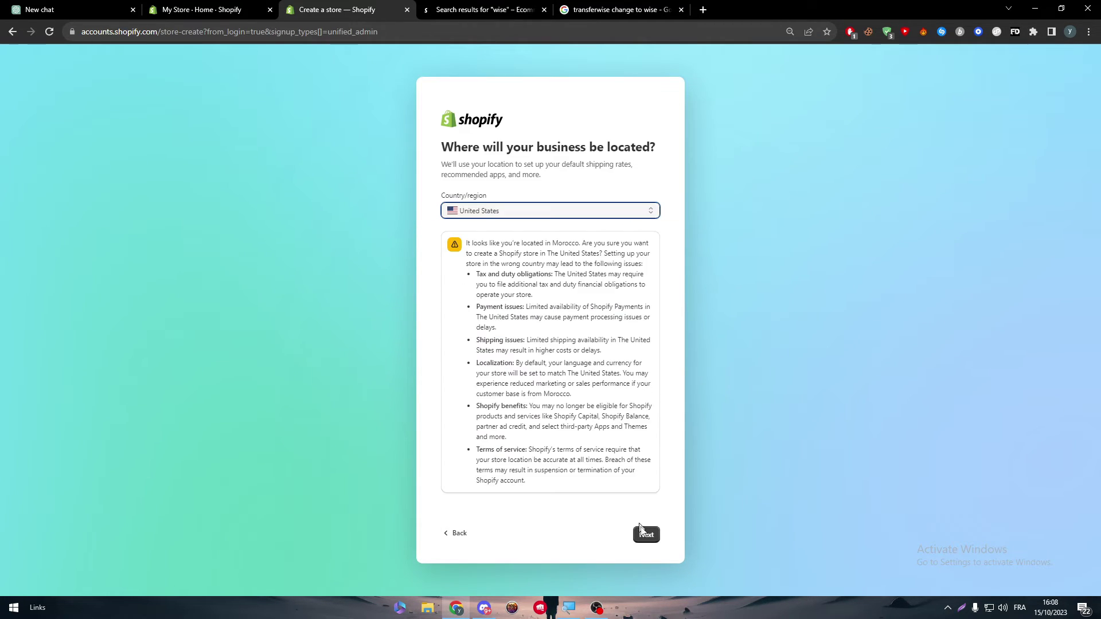
click(644, 539)
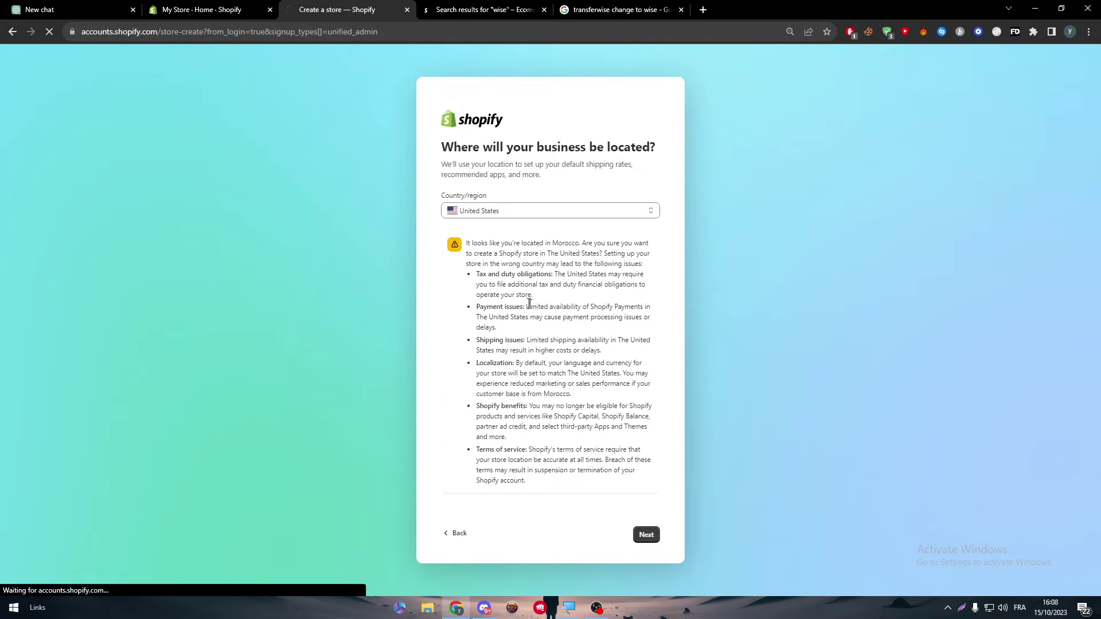
click(515, 335)
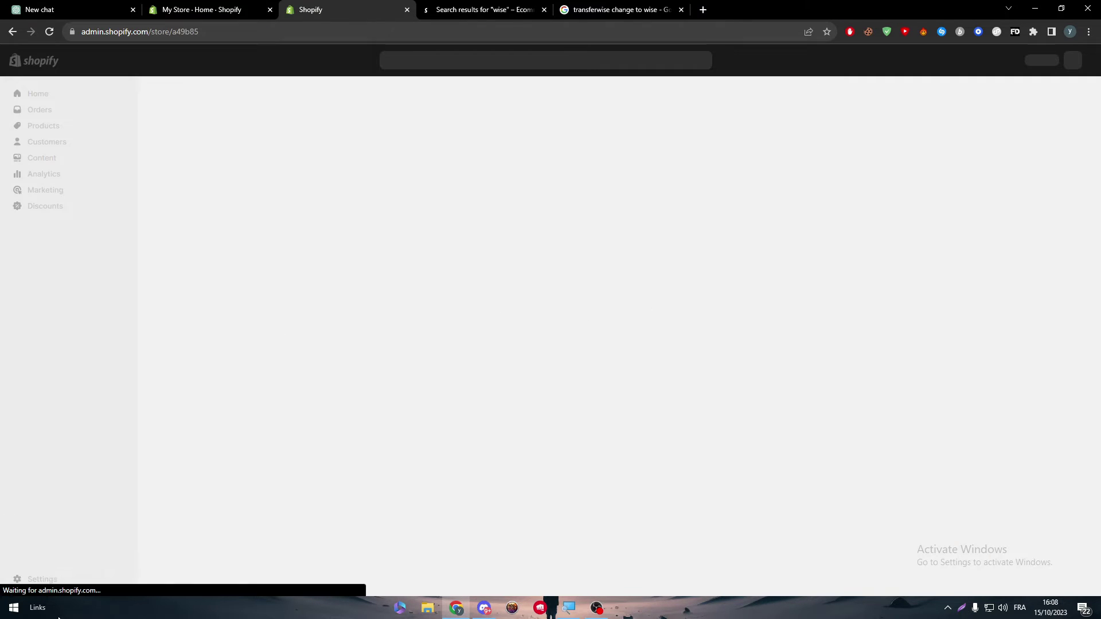
Open the new store's Payments settings, showing Shopify Payments and incomplete PayPal setup
click(41, 580)
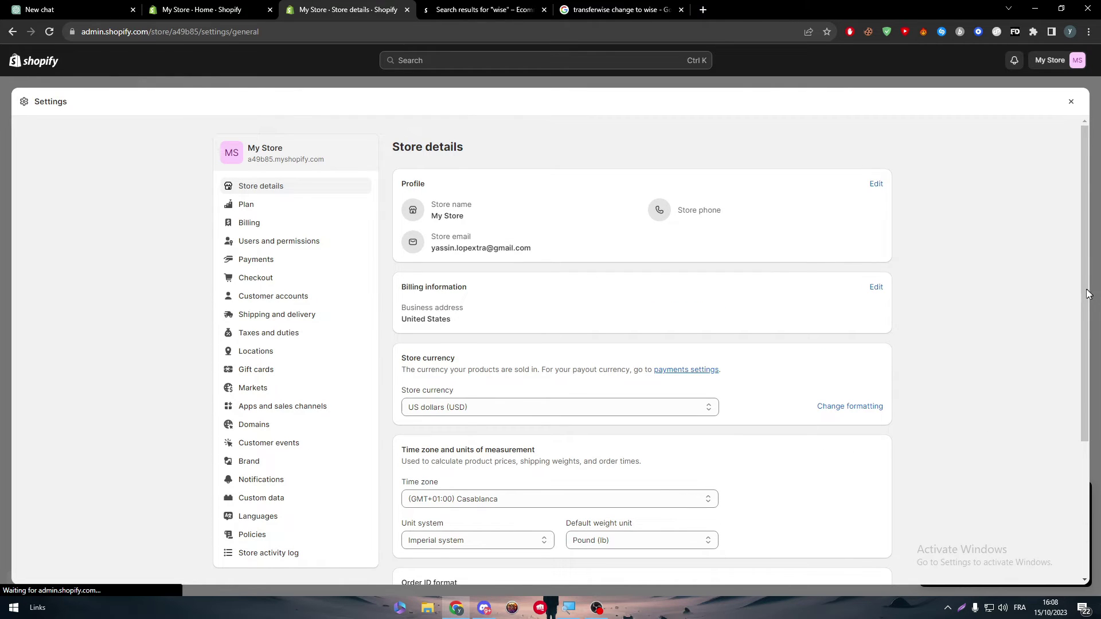
scroll(1061, 420, down, 3)
scroll(1044, 309, up, 2)
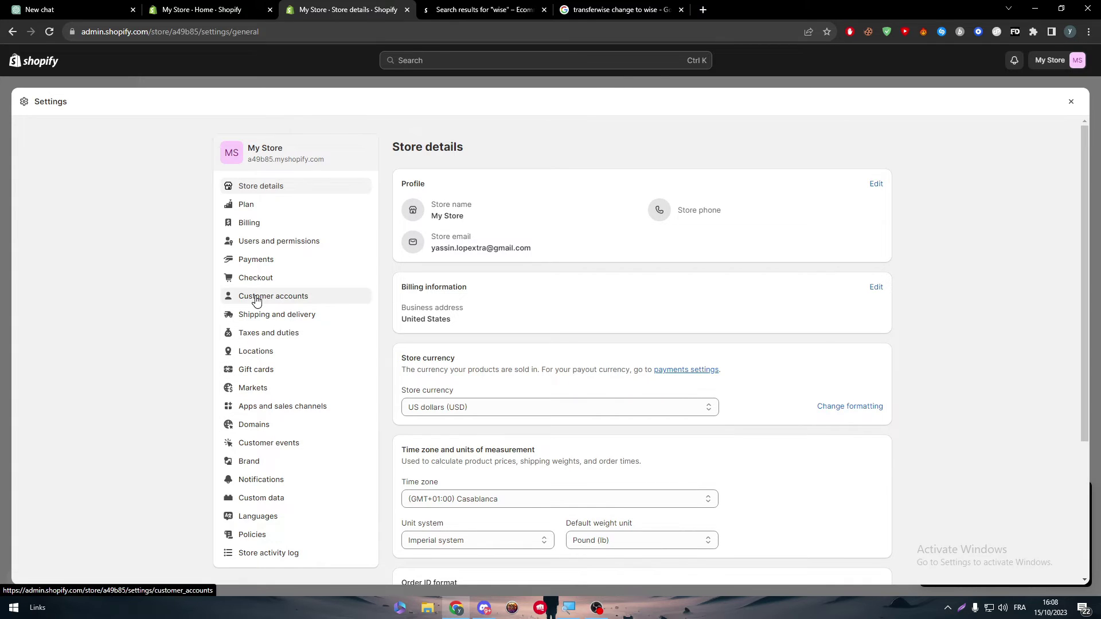
click(260, 258)
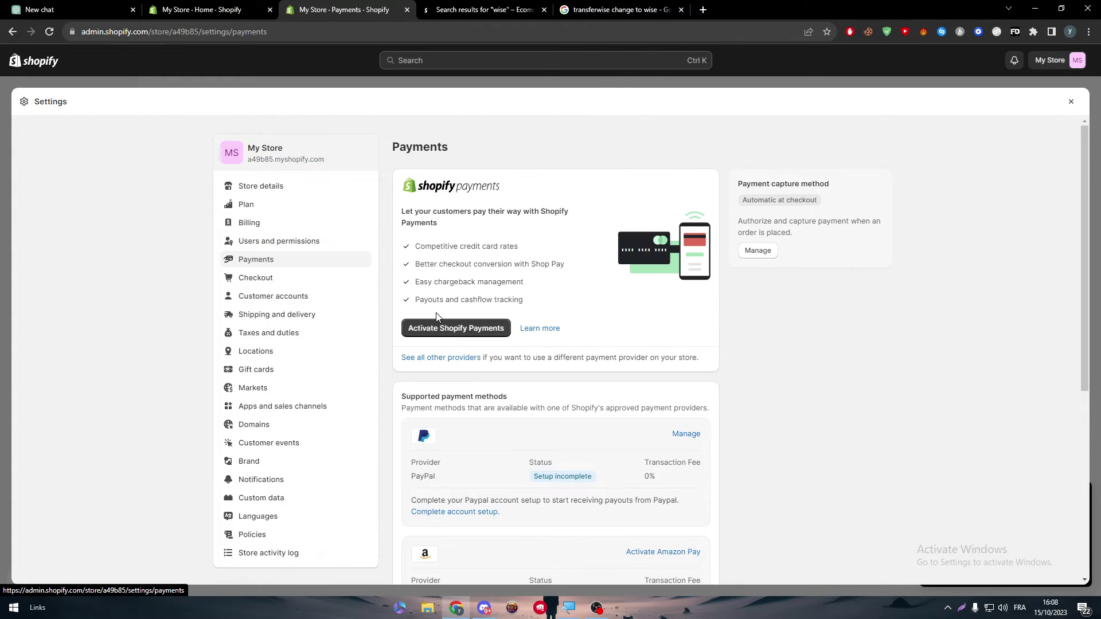
Scroll the full third-party providers list, return to Payments, and close Settings to Home
click(435, 357)
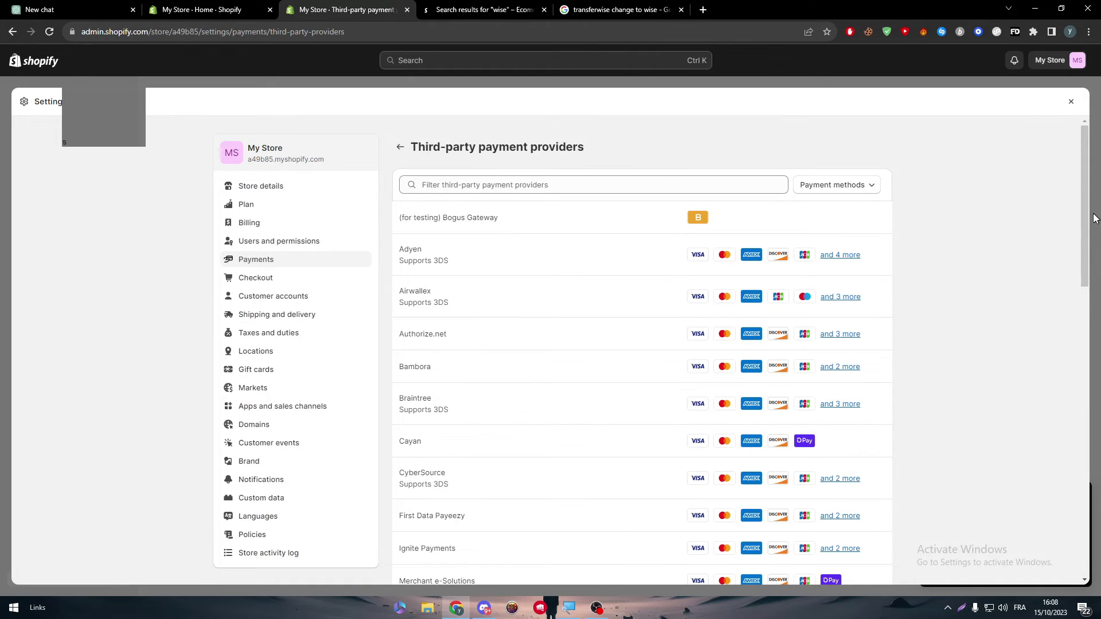
scroll(1068, 360, down, 15)
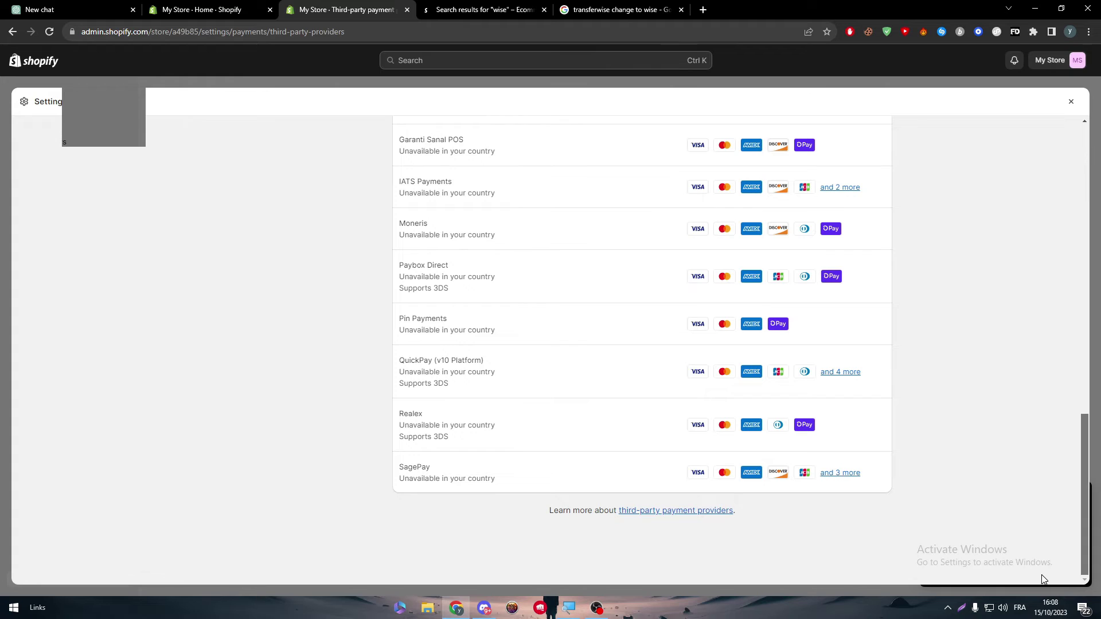
scroll(1036, 558, up, 6)
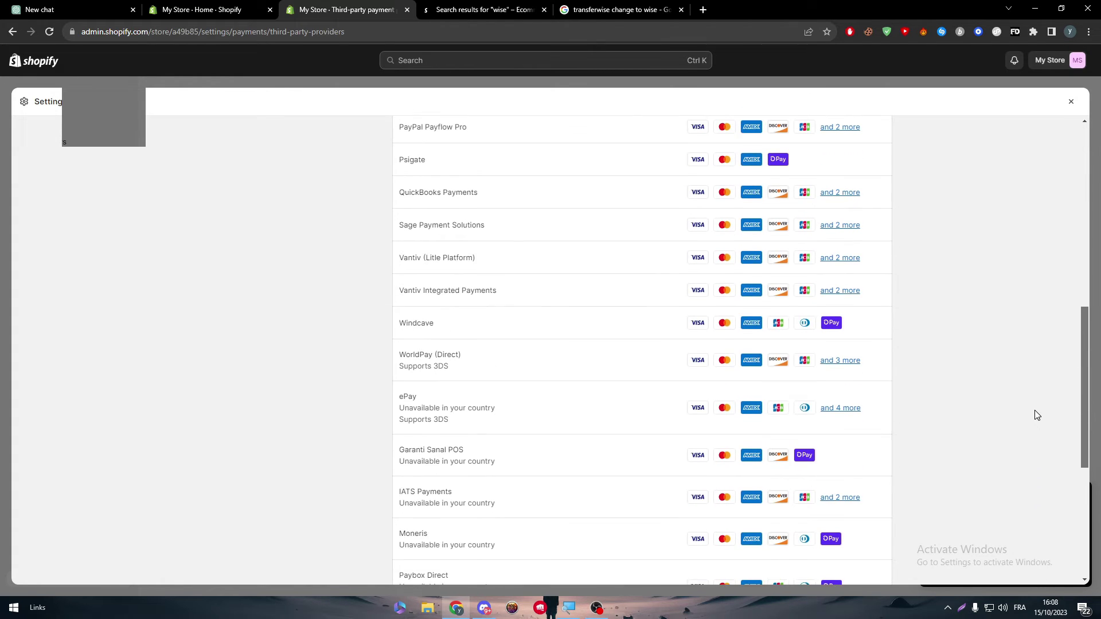
scroll(1032, 362, up, 3)
scroll(1029, 325, up, 1)
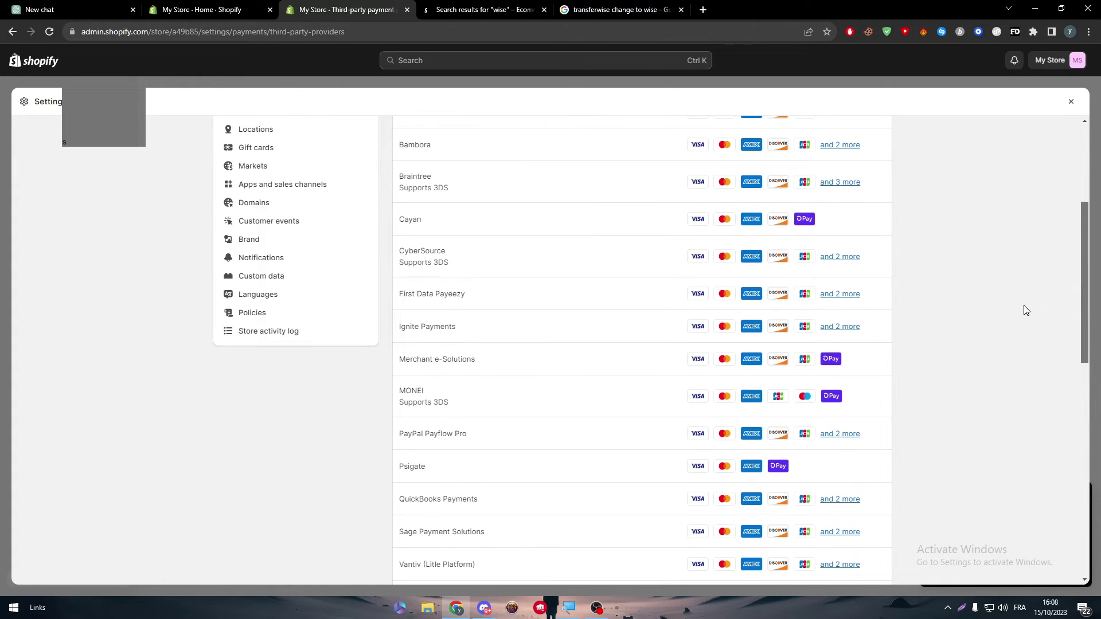
scroll(1020, 292, up, 4)
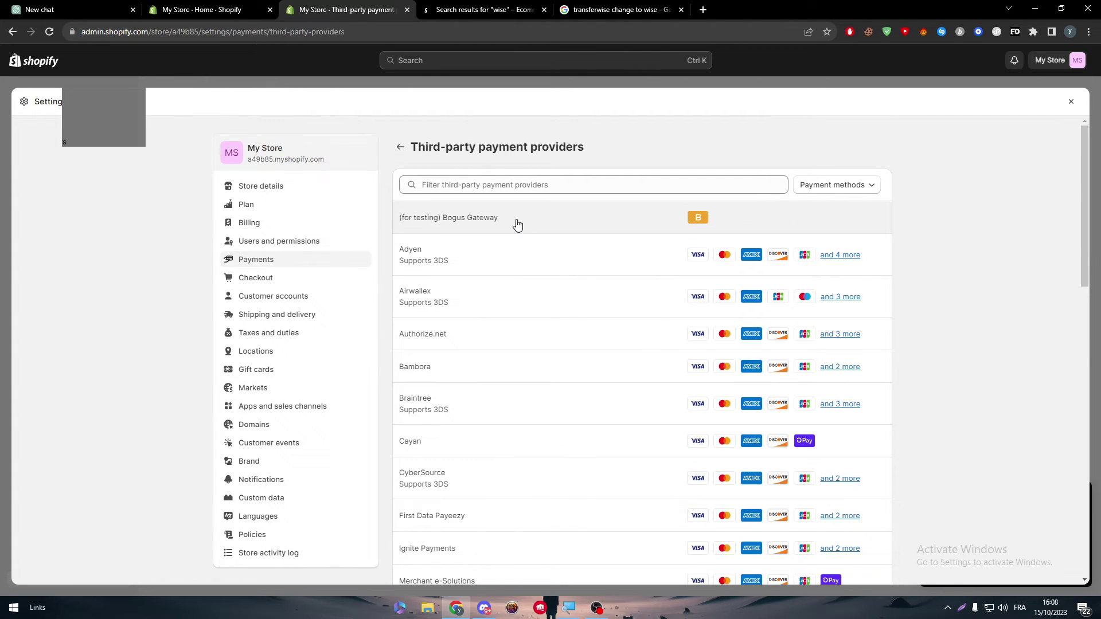
click(511, 193)
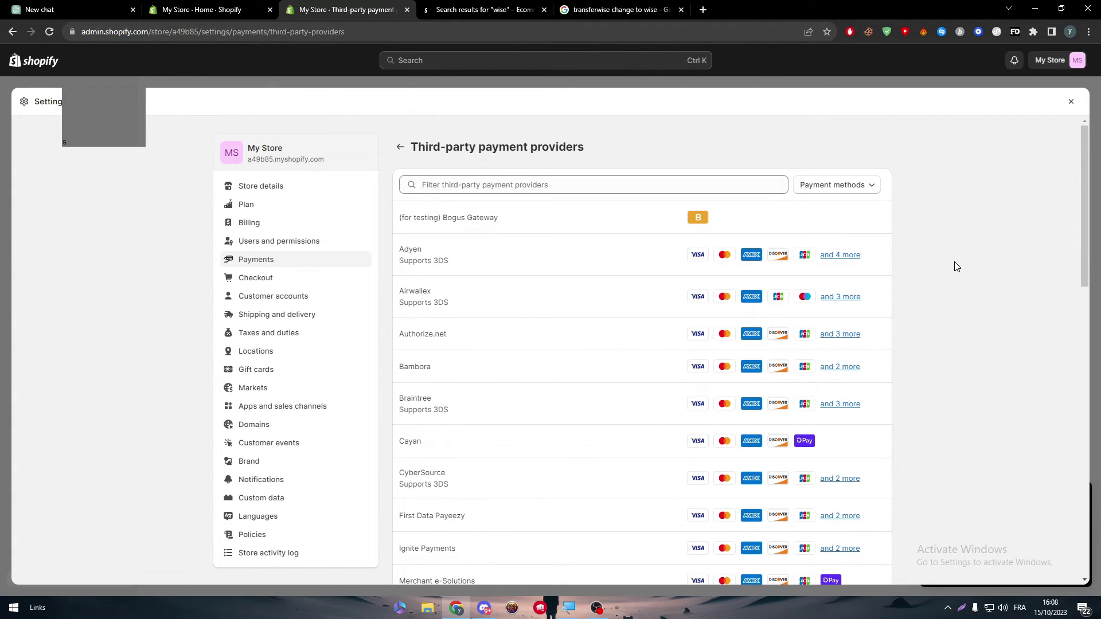
click(252, 259)
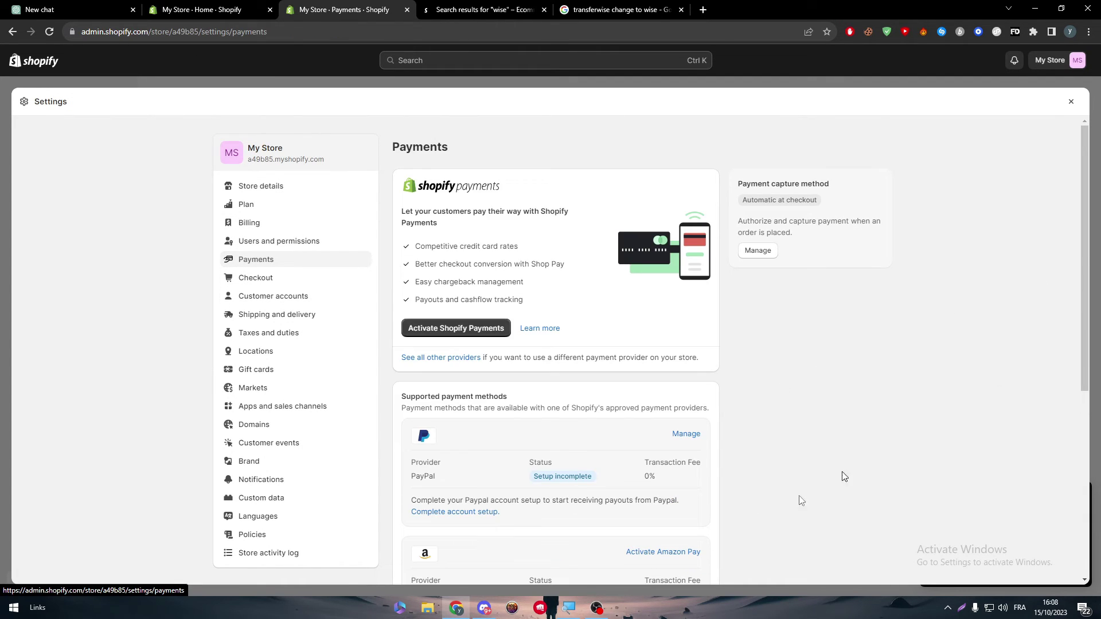
key(Escape)
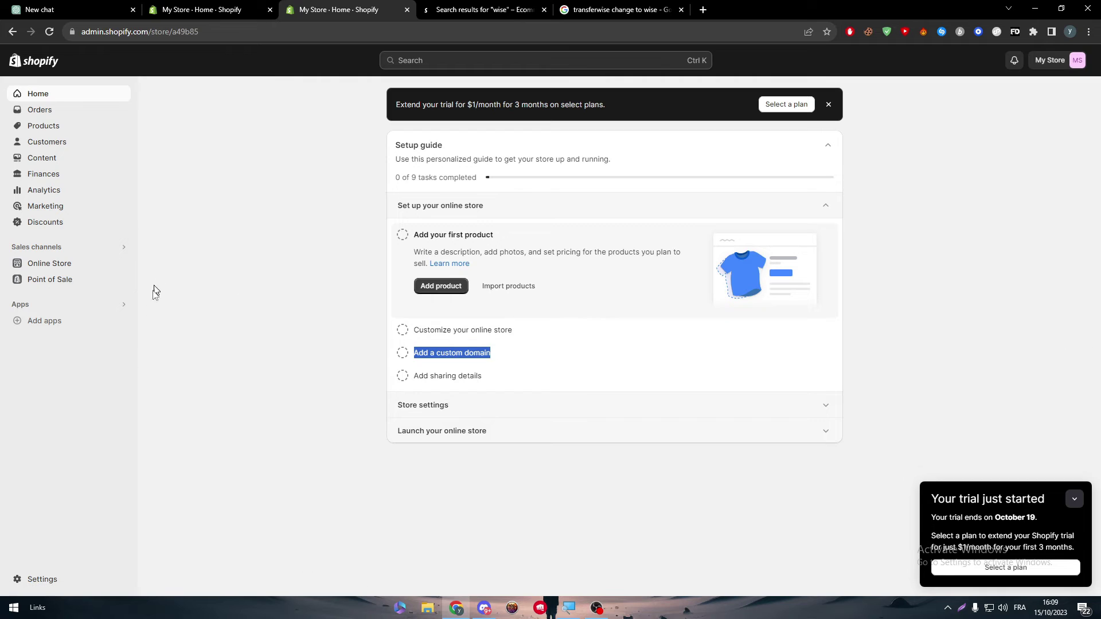
Go to Settings > Payments > Add payment methods
click(42, 579)
click(256, 259)
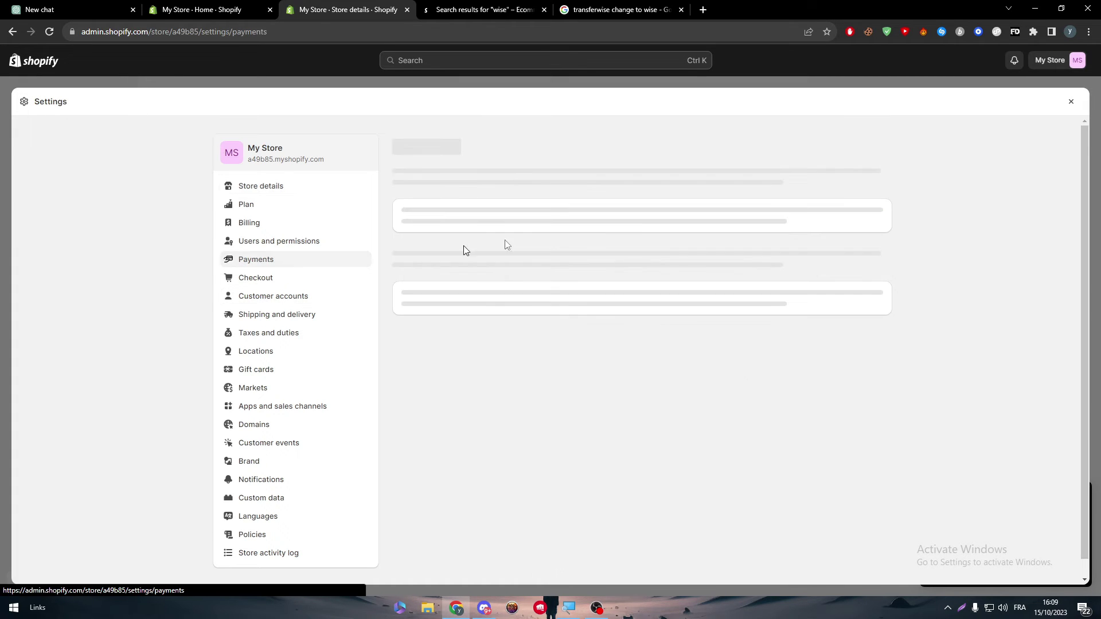
scroll(300, 523, down, 1)
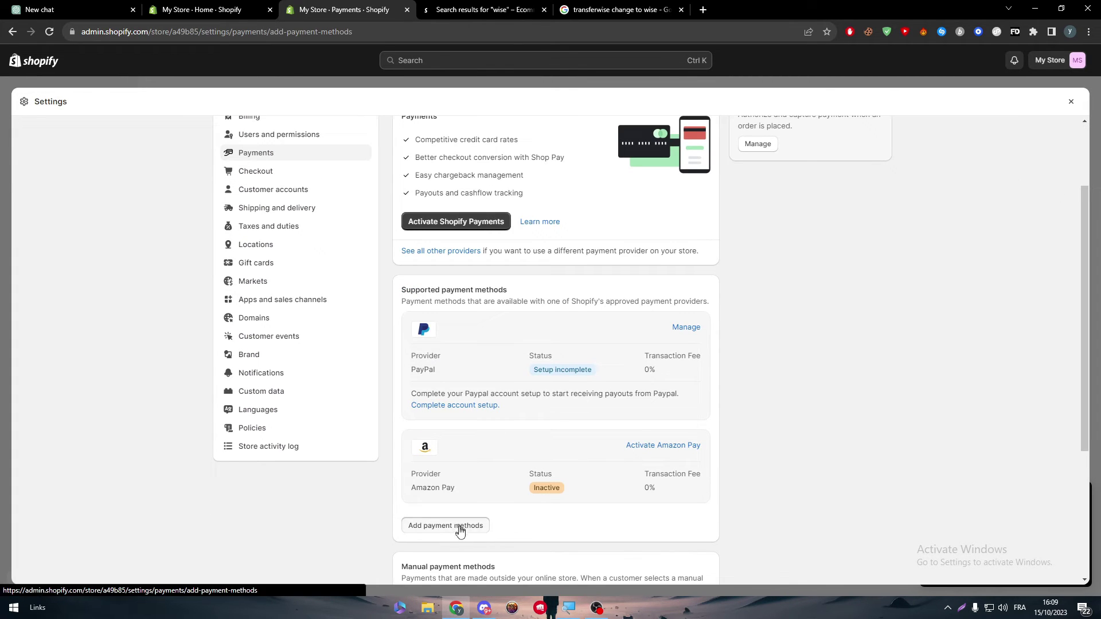
click(457, 526)
Filter payment methods by Visa, see no supporting providers, and add a Katapult filter
click(565, 216)
text(w)
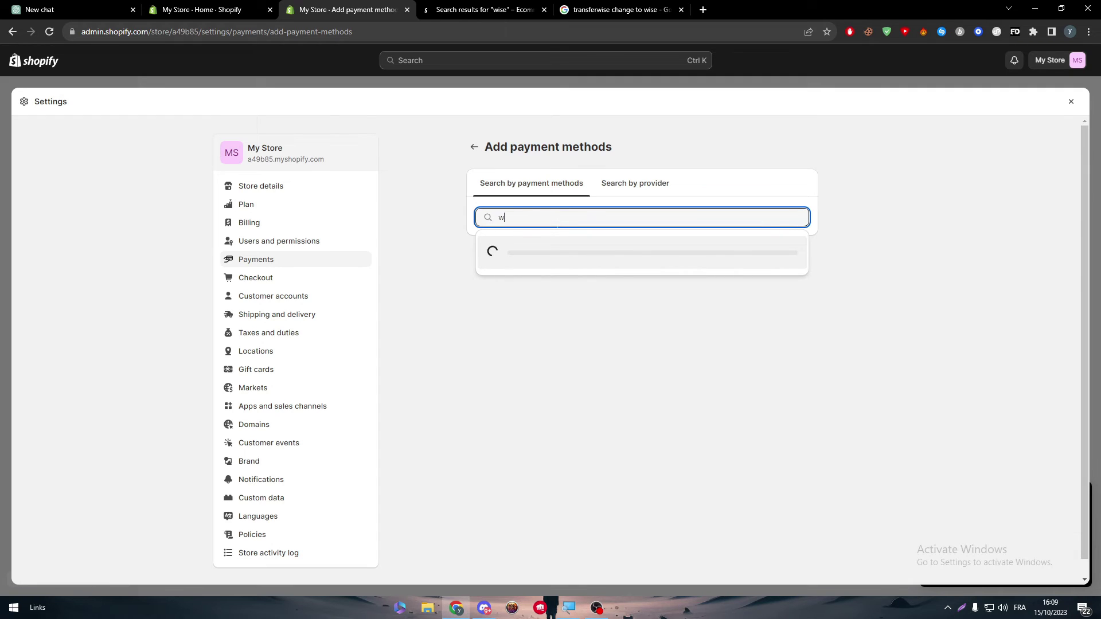
key(BackSpace)
text(visa)
click(539, 265)
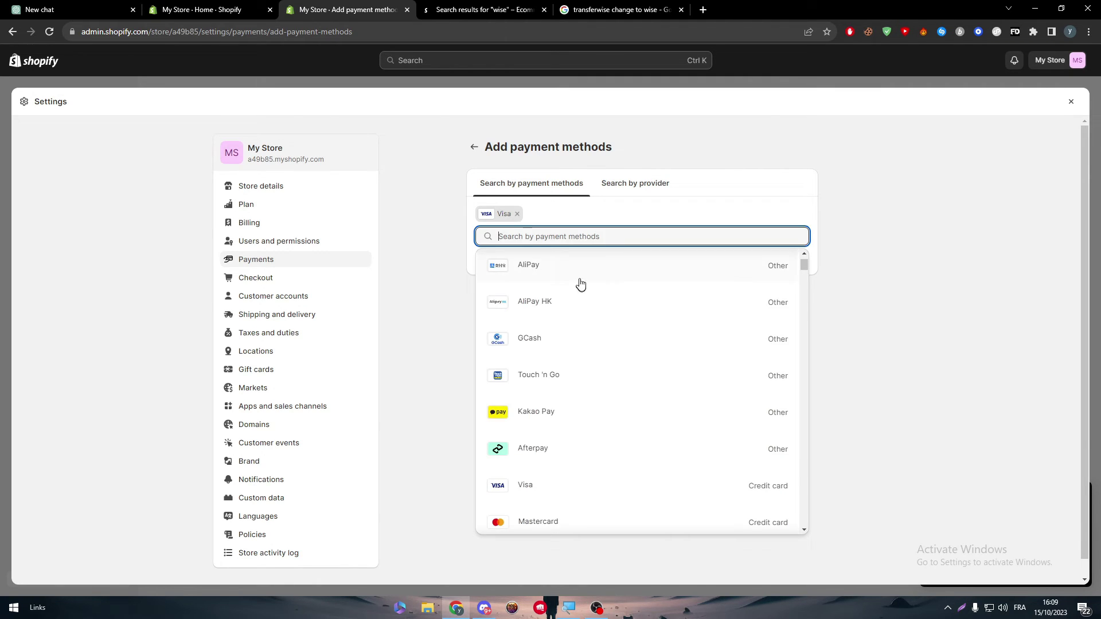
click(820, 228)
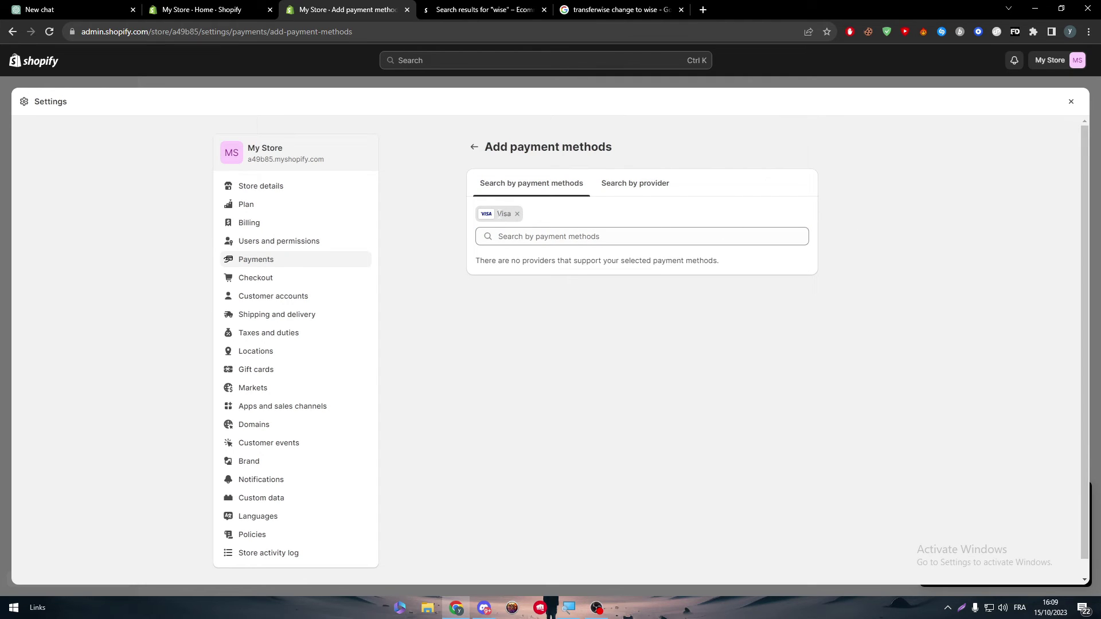
click(642, 237)
key(Return)
Remove the Katapult and Visa filters, then search 'visa' again and choose Visa
click(560, 213)
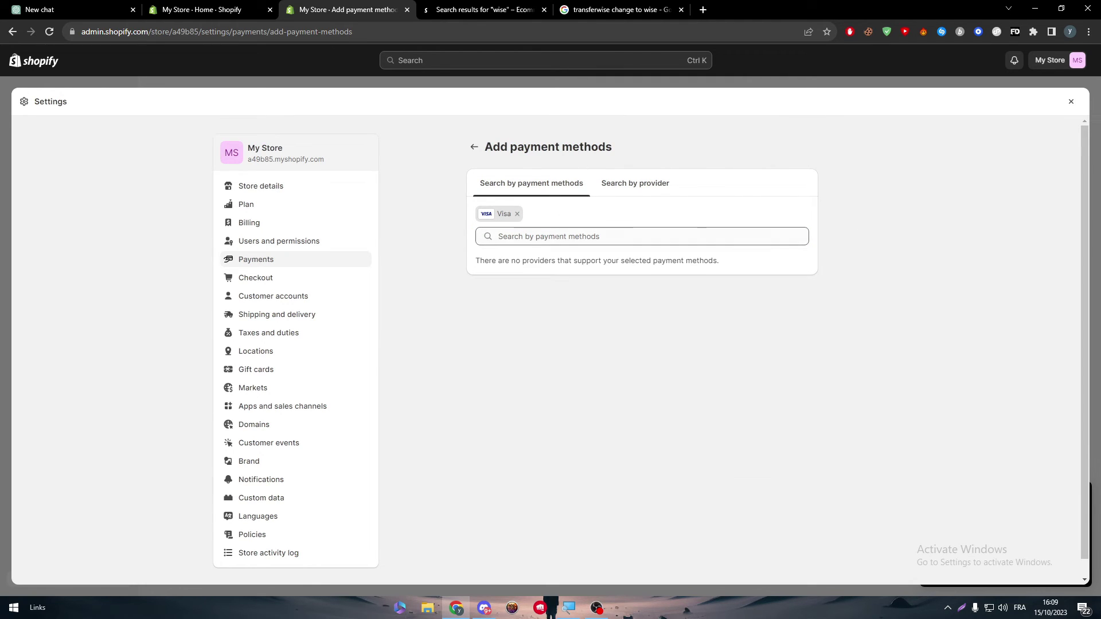
click(635, 183)
click(553, 184)
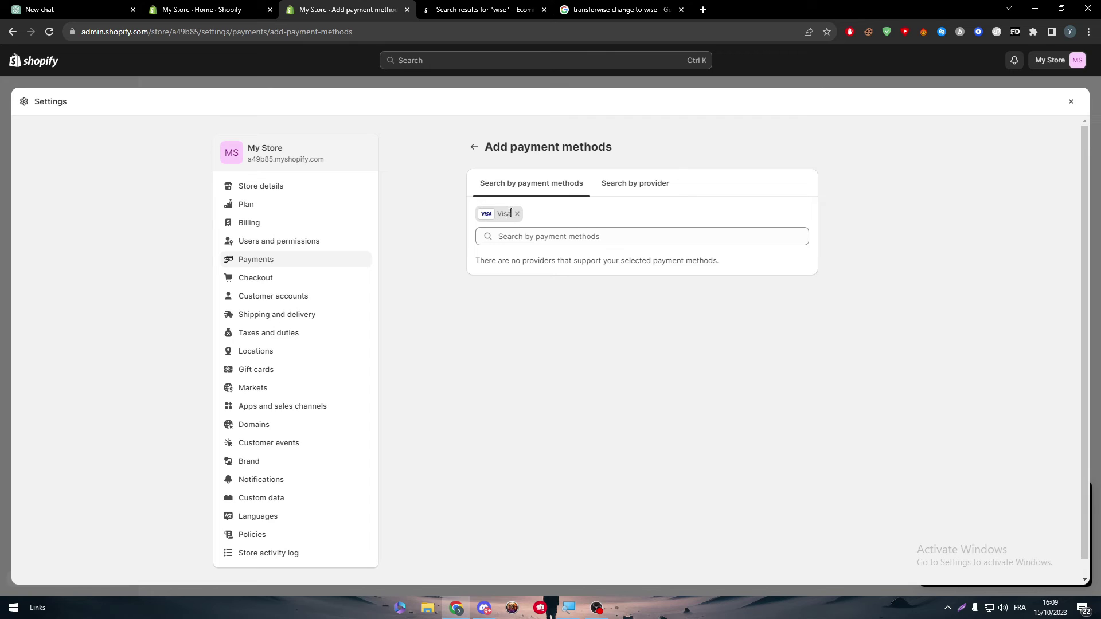
click(516, 213)
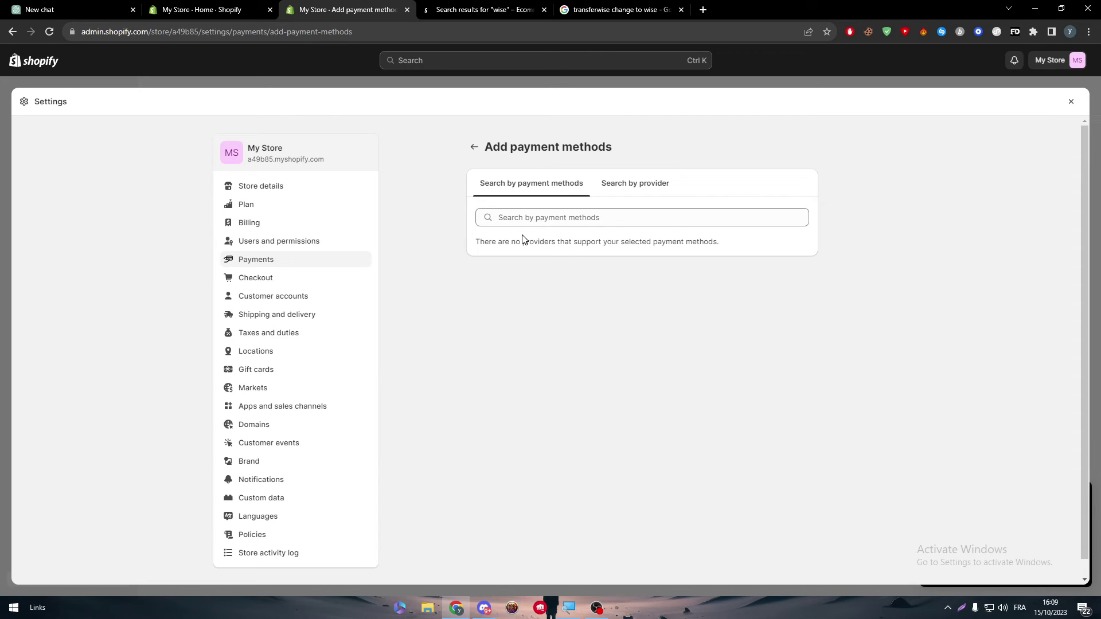
click(522, 218)
text(v)
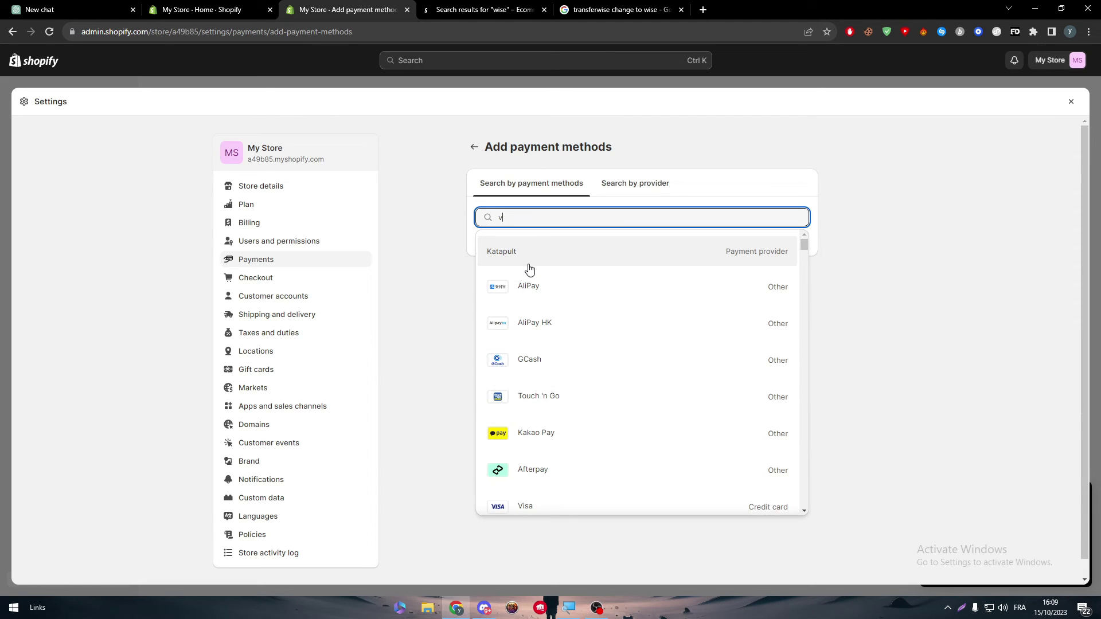
text(u)
text(visa)
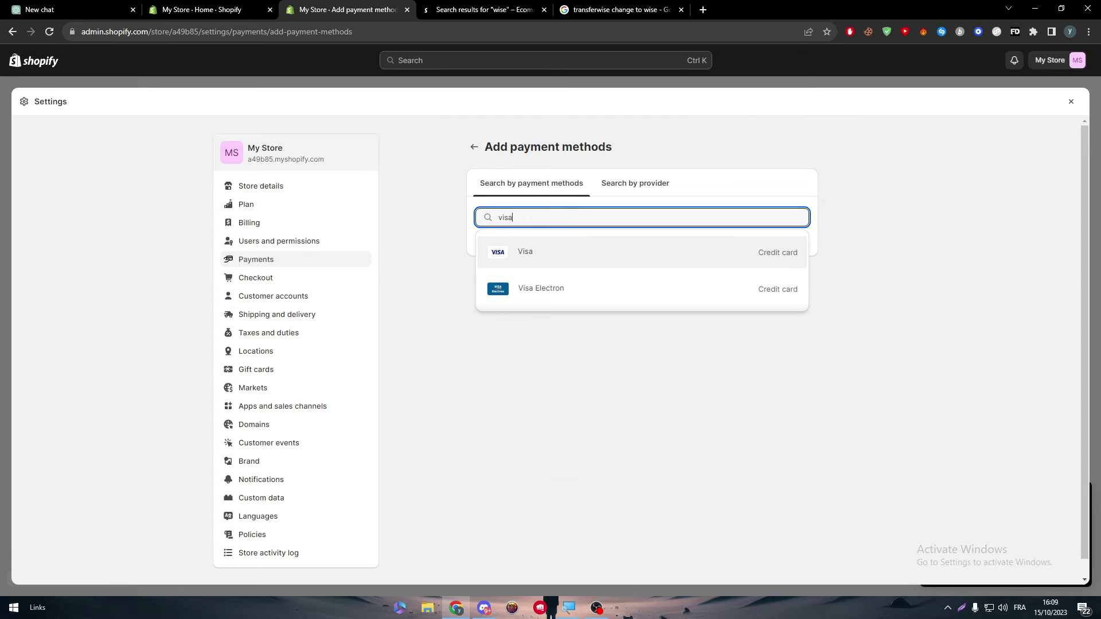
click(523, 255)
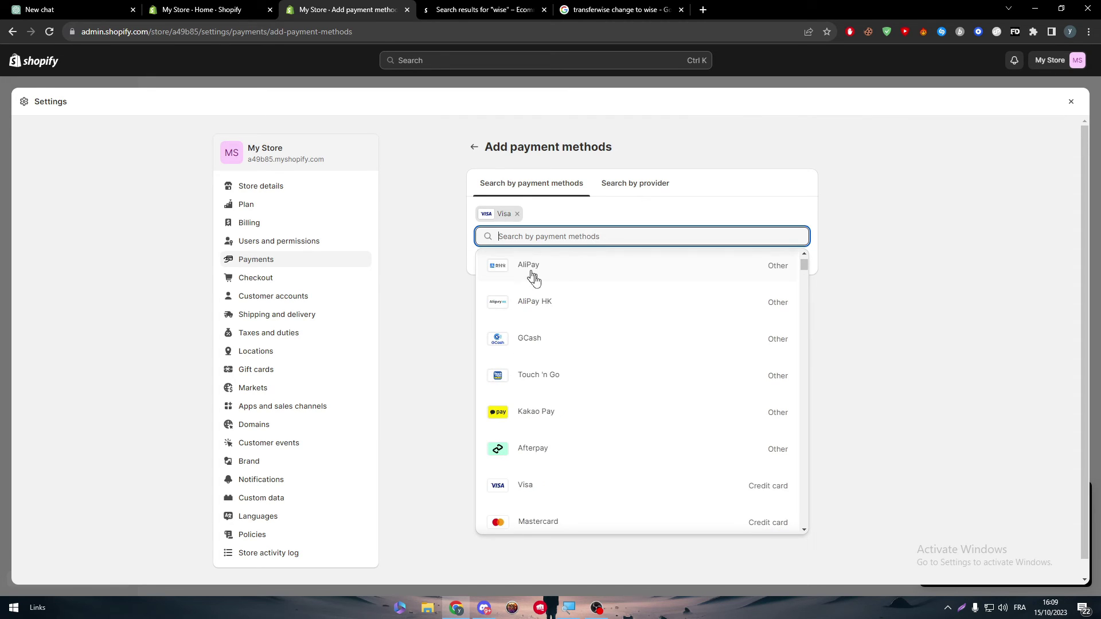
Add and remove a GCash filter, clear Visa, start typing 'w', then open Users and permissions
click(524, 333)
click(576, 214)
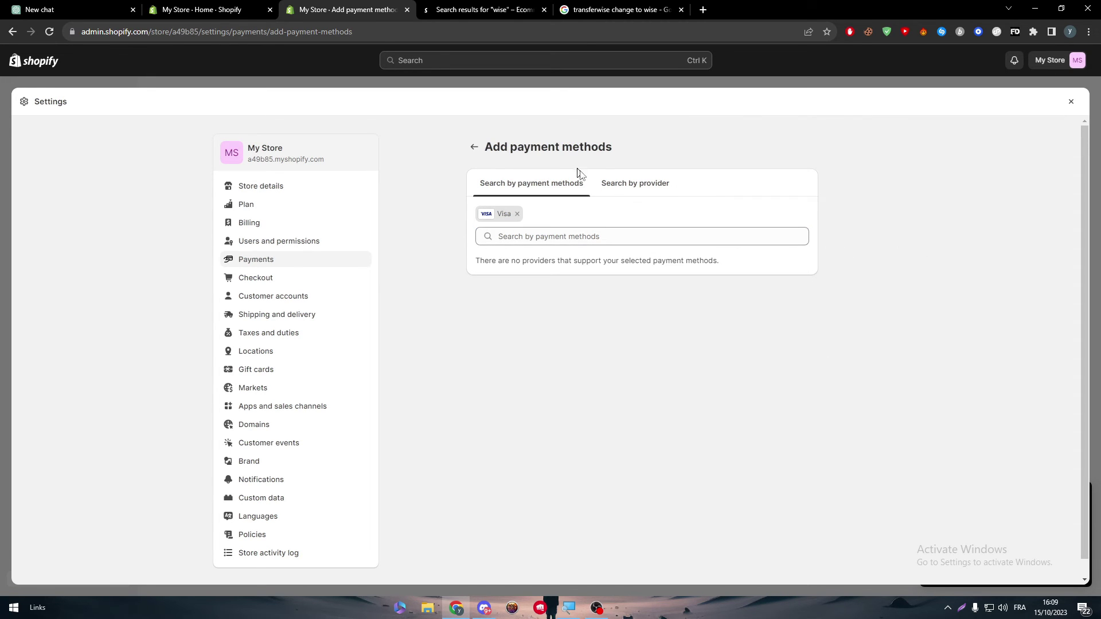
click(614, 190)
click(553, 192)
click(516, 214)
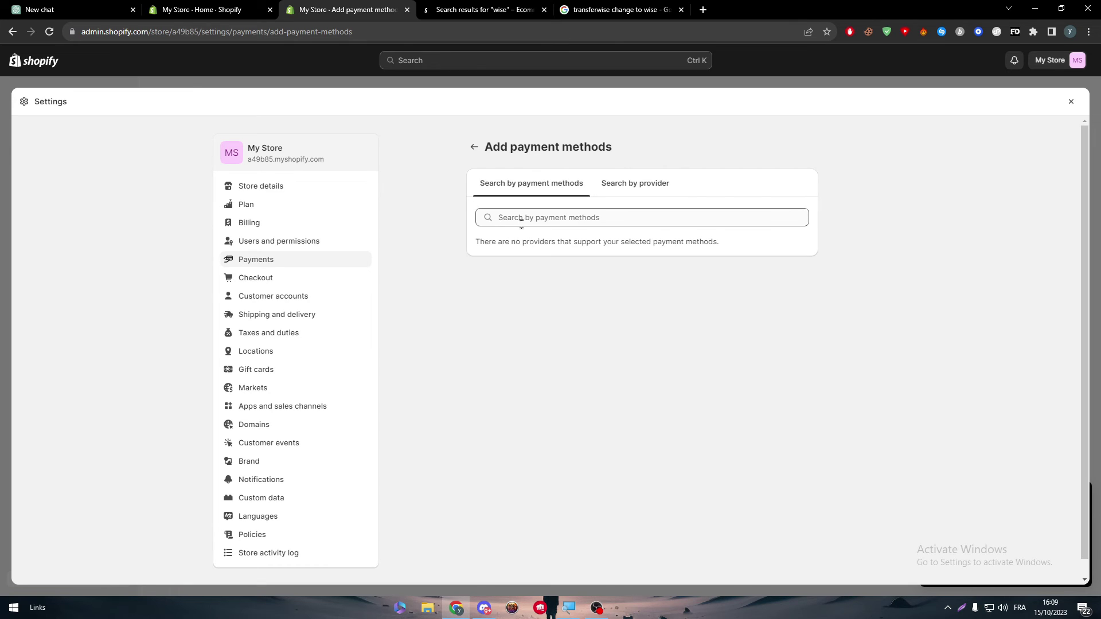
click(510, 219)
text(wise)
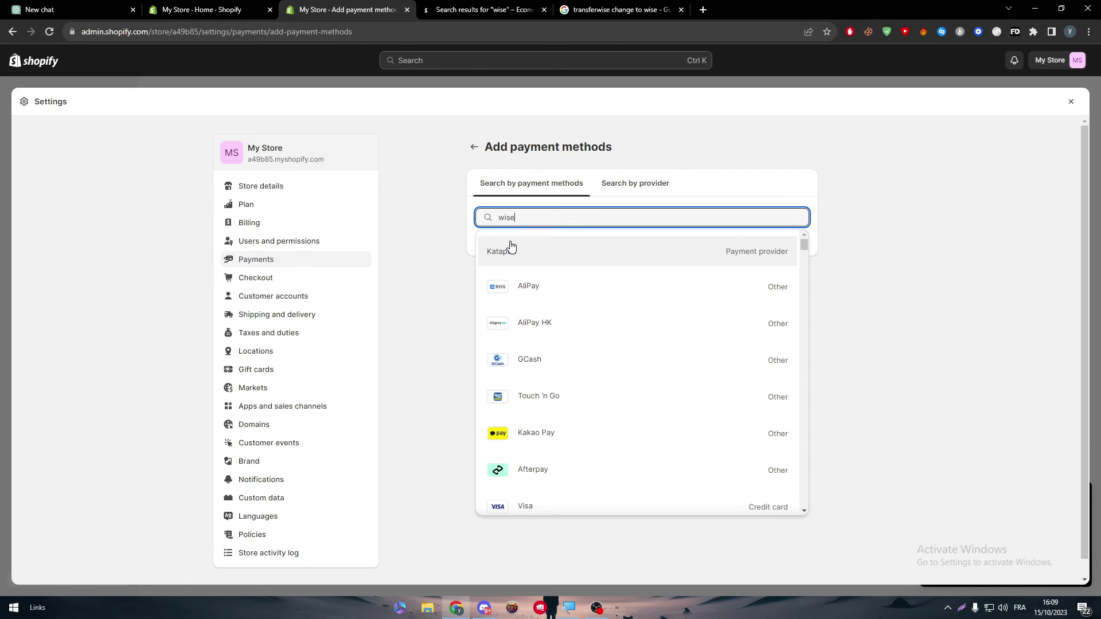
click(278, 241)
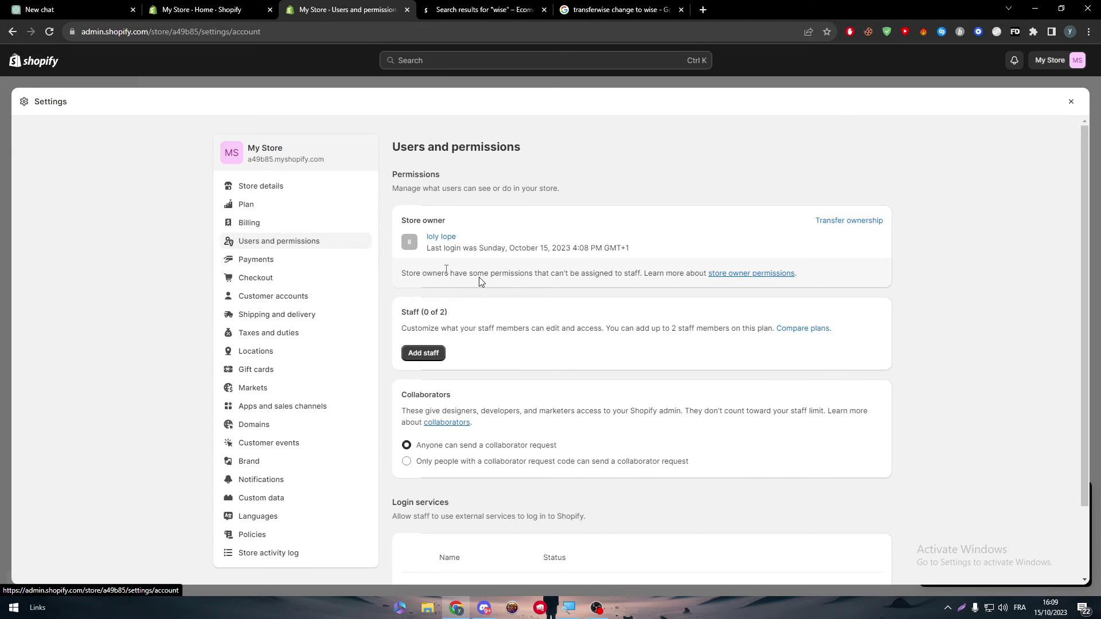
Check the last login line in Users and permissions, view Store details, and close Settings
drag(538, 247, 427, 248)
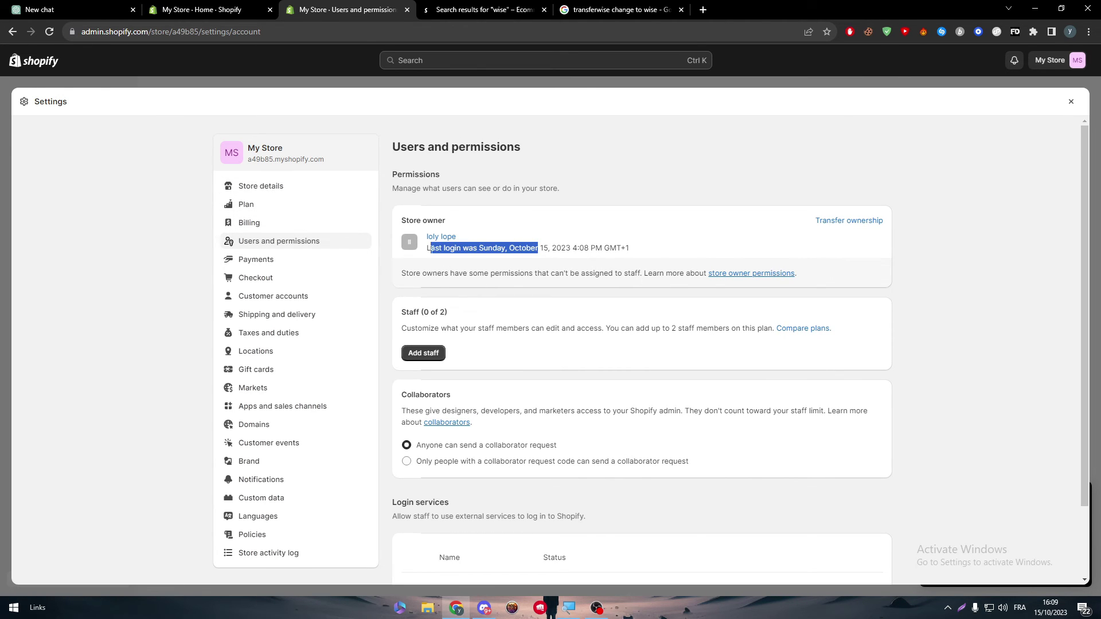
drag(628, 248, 427, 247)
click(253, 186)
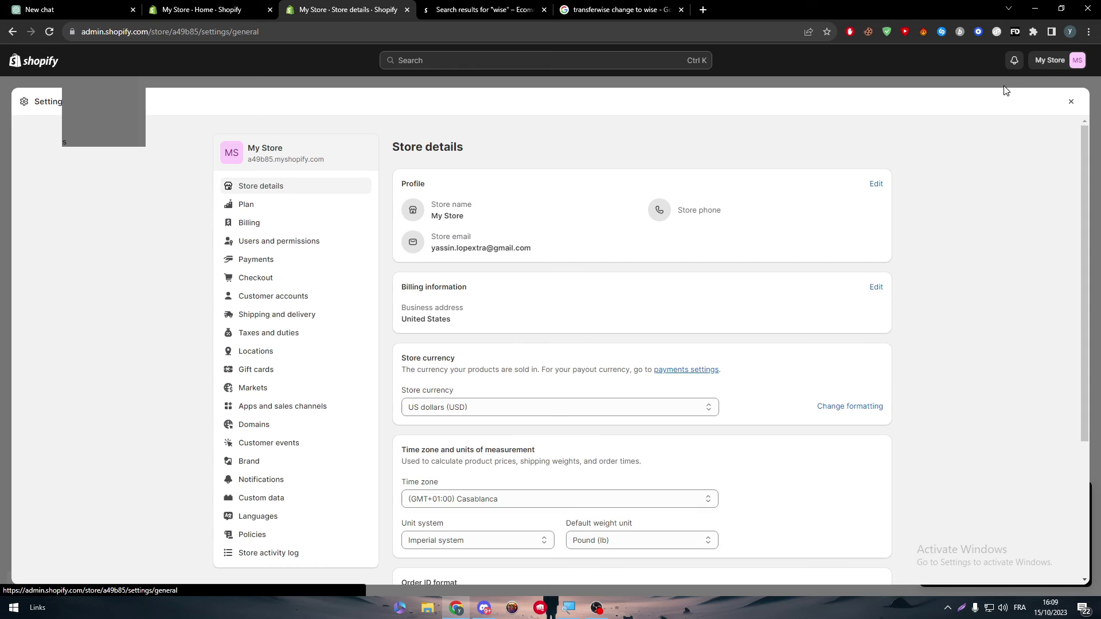
click(1070, 102)
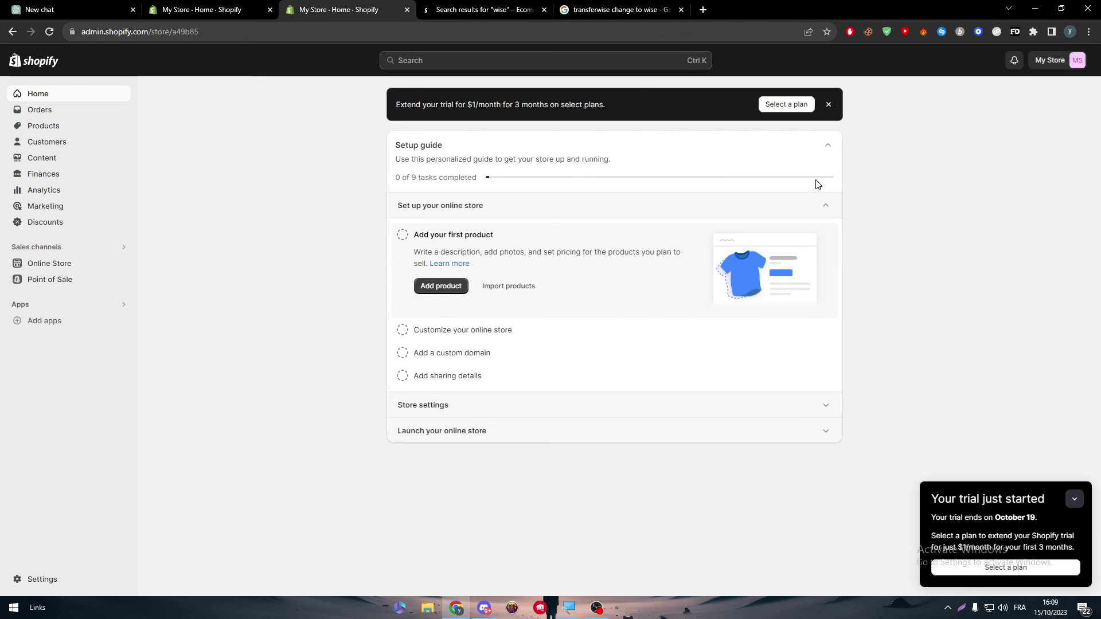